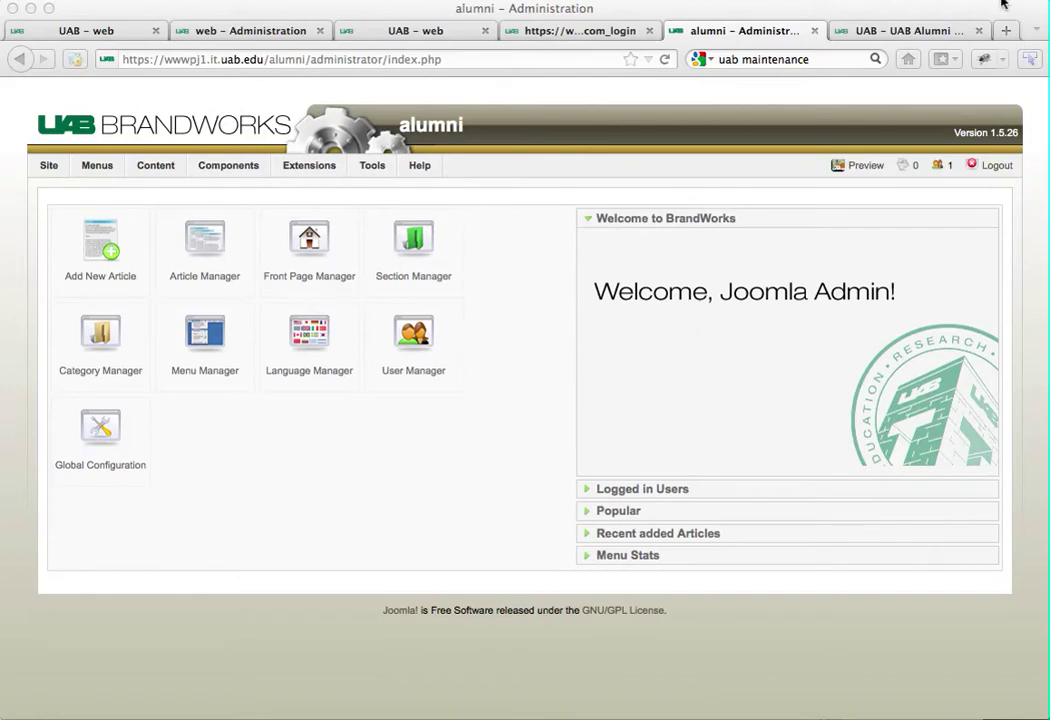
Step: Change the Home item of the Site Home menu to the Front Page Blog Layout type
click(895, 30)
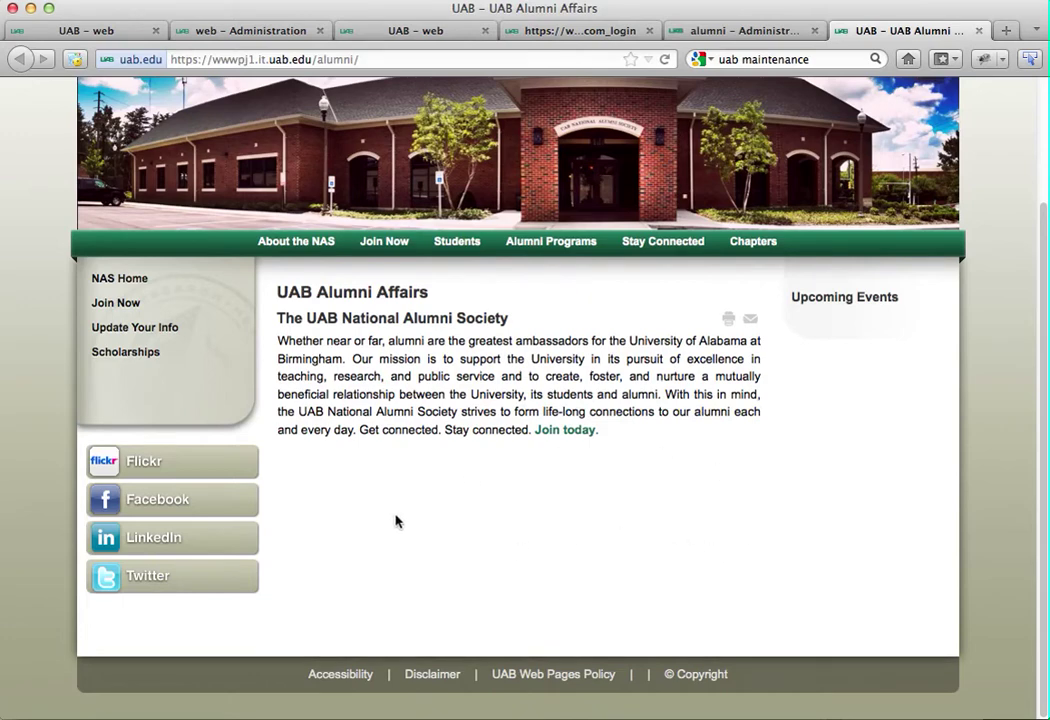
click(702, 31)
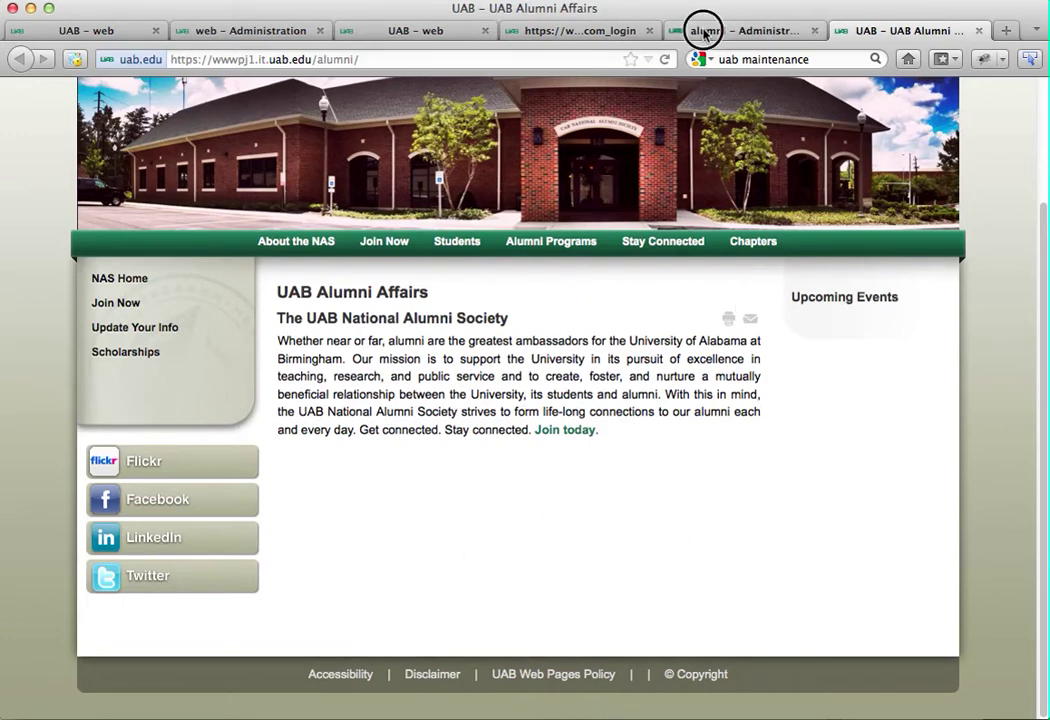
mouse_move(90, 165)
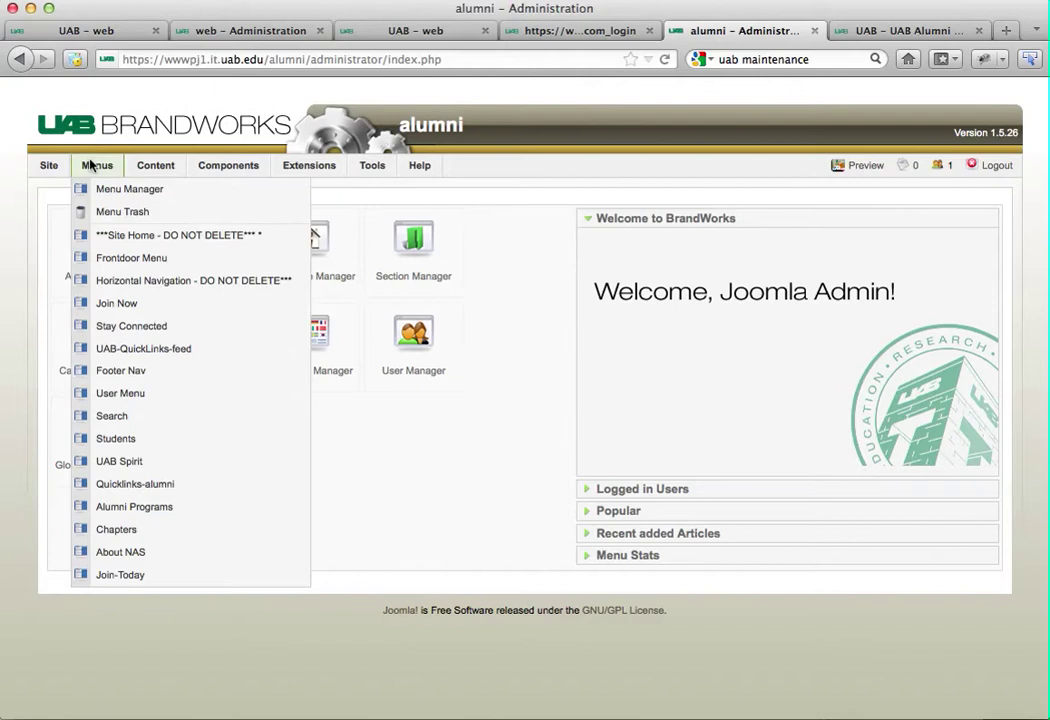
click(131, 236)
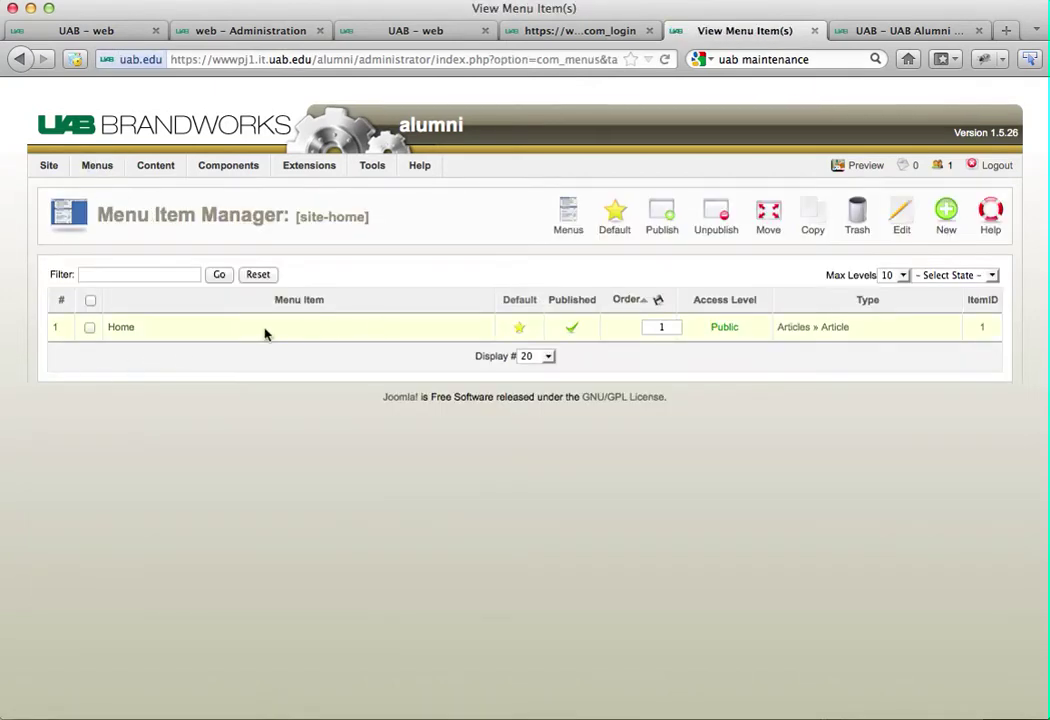
click(119, 328)
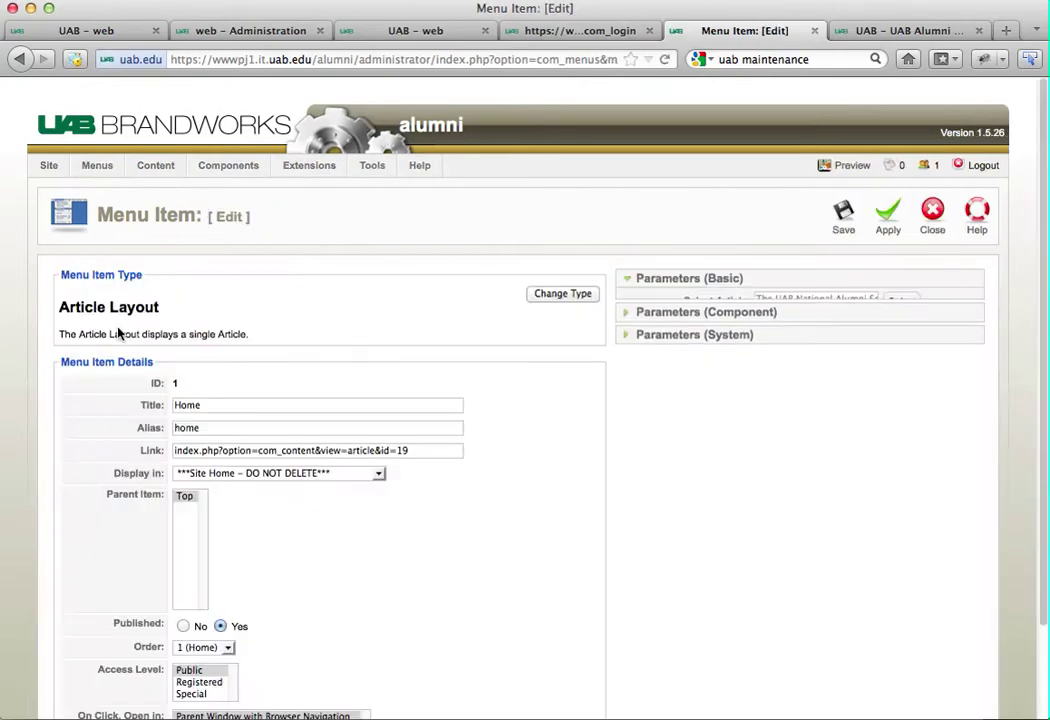
scroll(490, 518, down, 3)
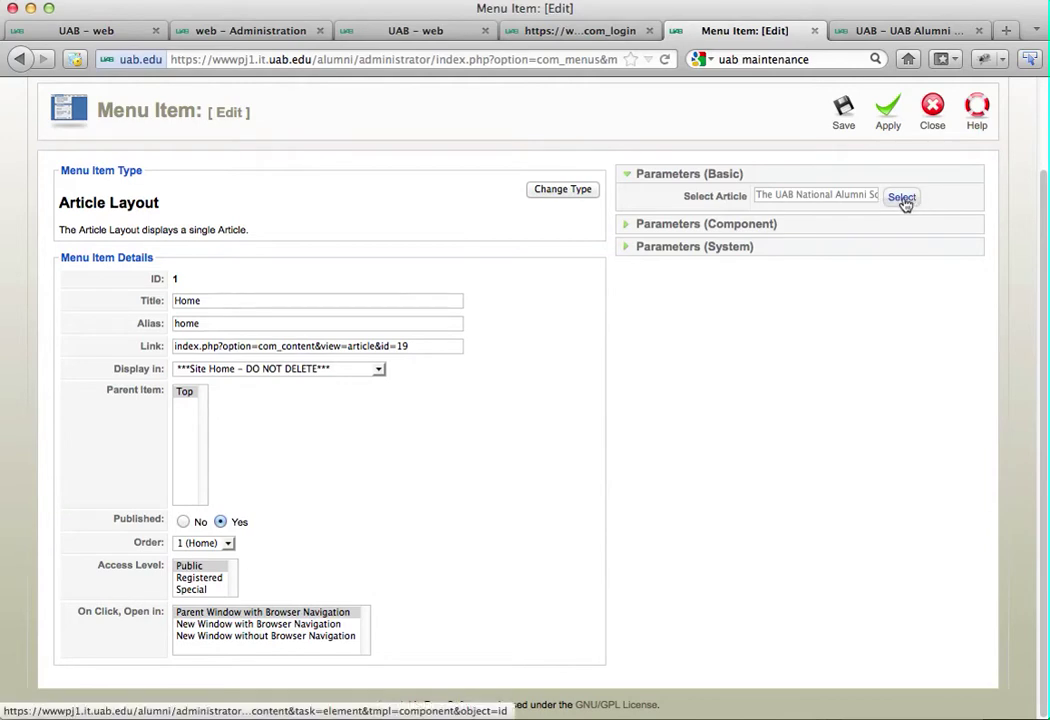
click(568, 189)
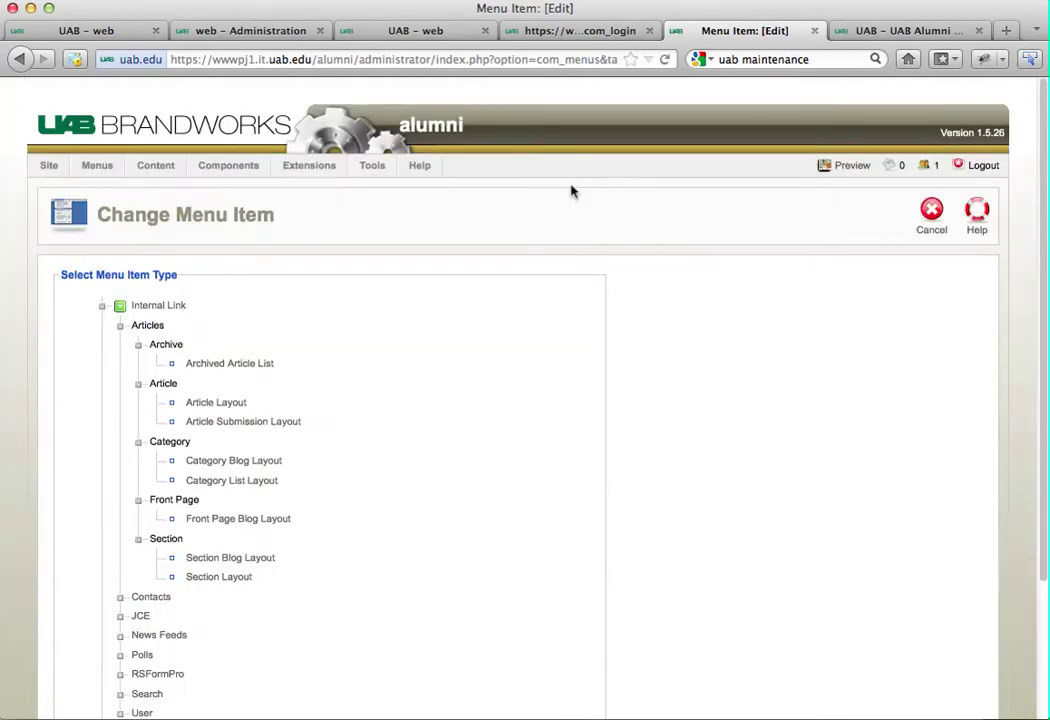
click(257, 527)
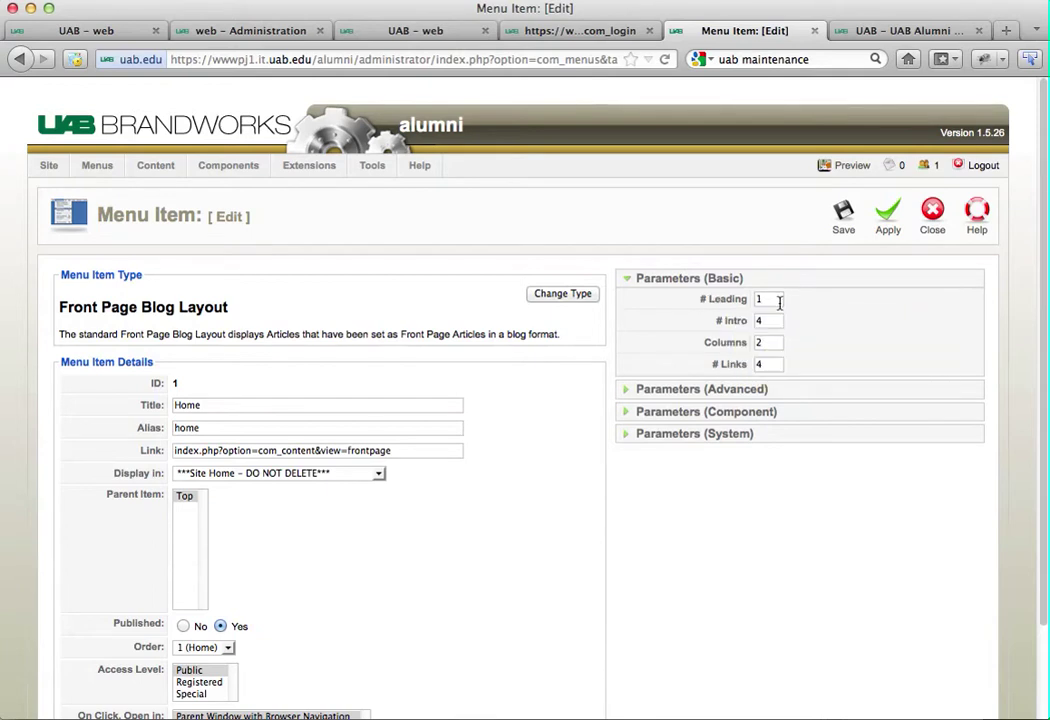
Step: Set the front page layout's number of intro articles to 2 and number of links to 0
drag(771, 320, 740, 316)
text(2)
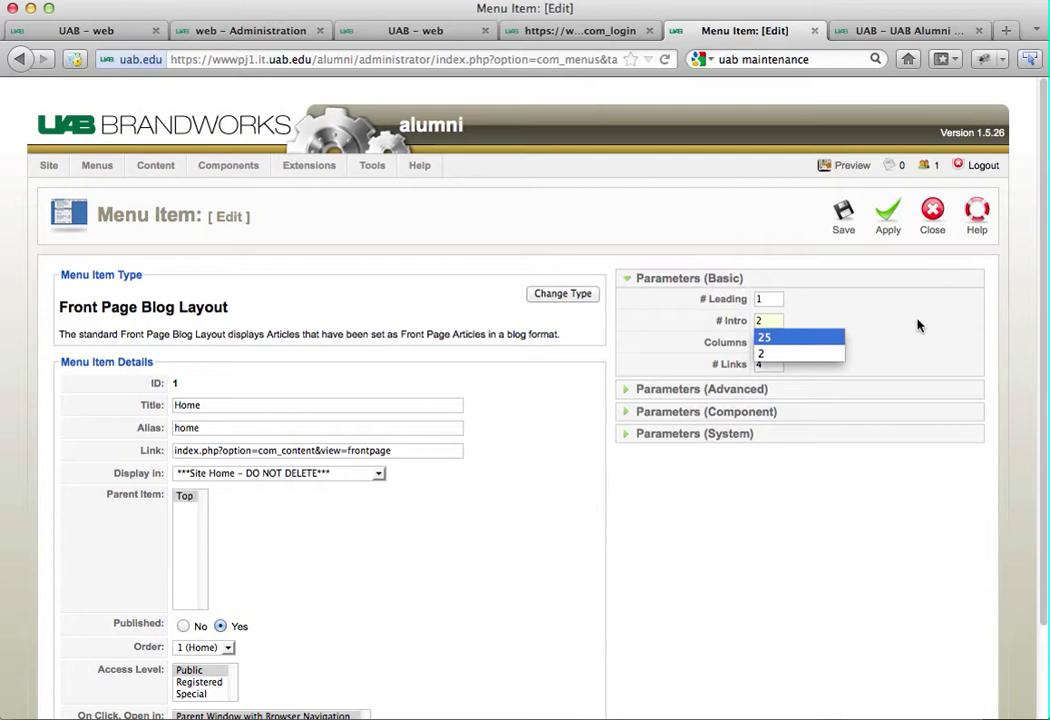
click(912, 321)
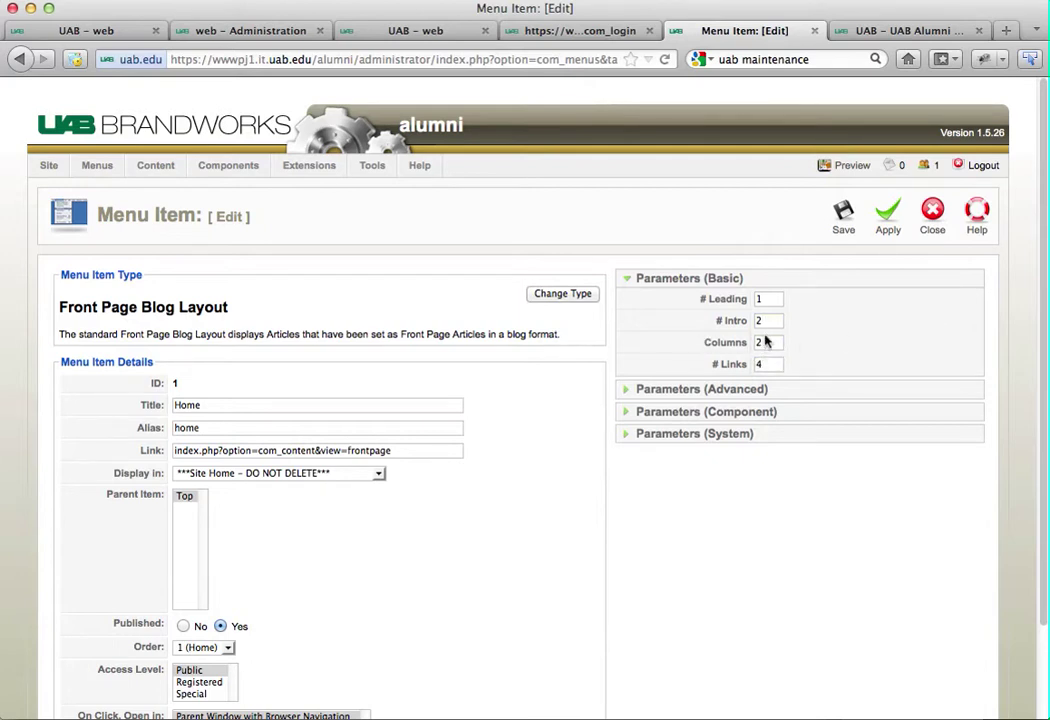
drag(771, 366, 714, 362)
text(0)
Step: Set both Category Order and Primary Order to Order in the menu item's advanced parameters
click(656, 388)
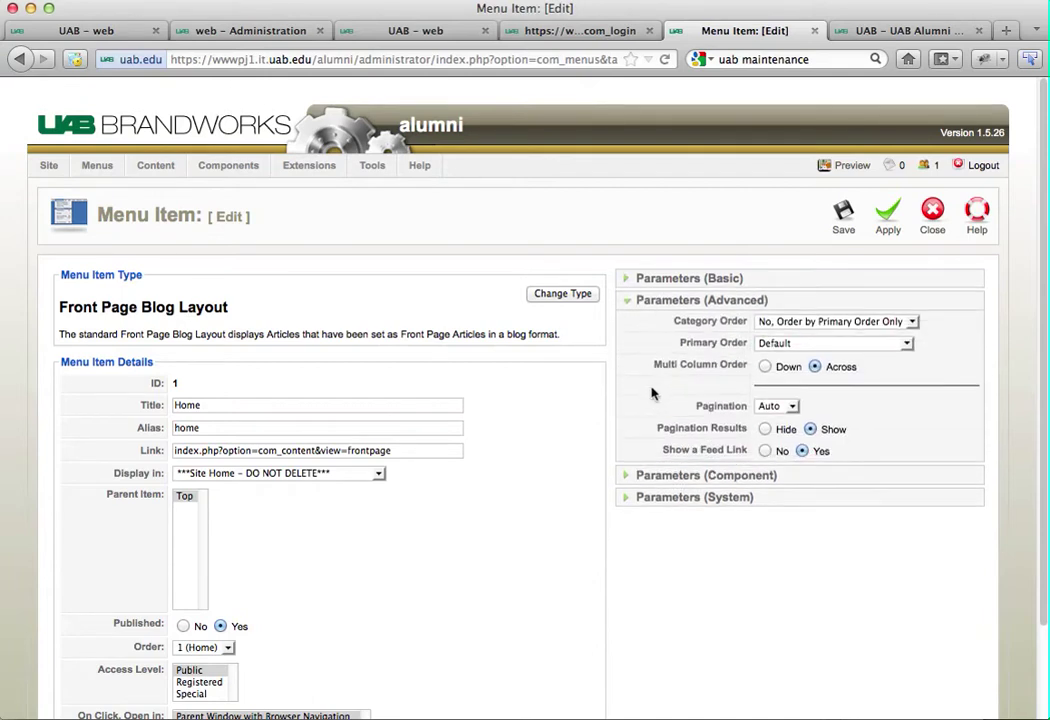
click(801, 322)
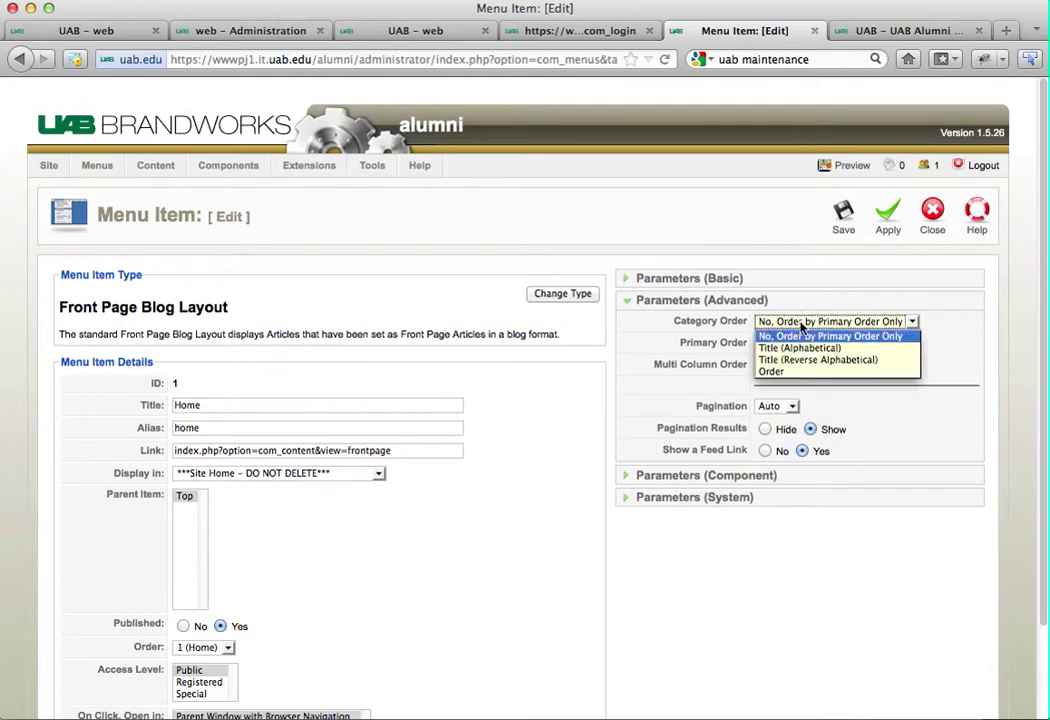
click(772, 372)
click(784, 344)
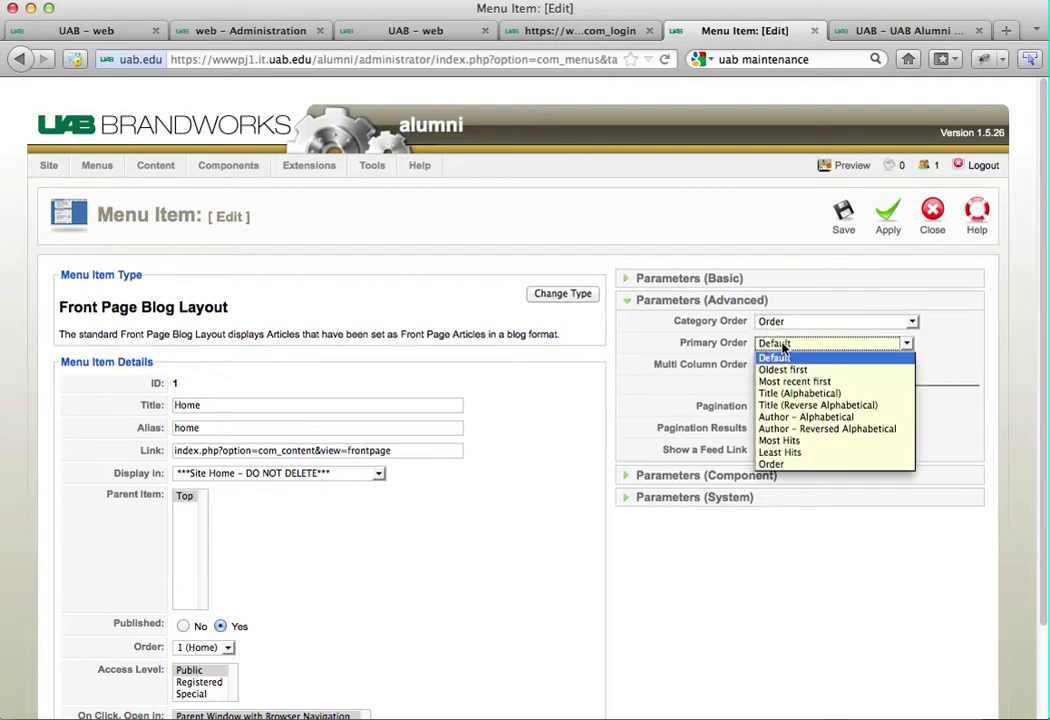
click(818, 466)
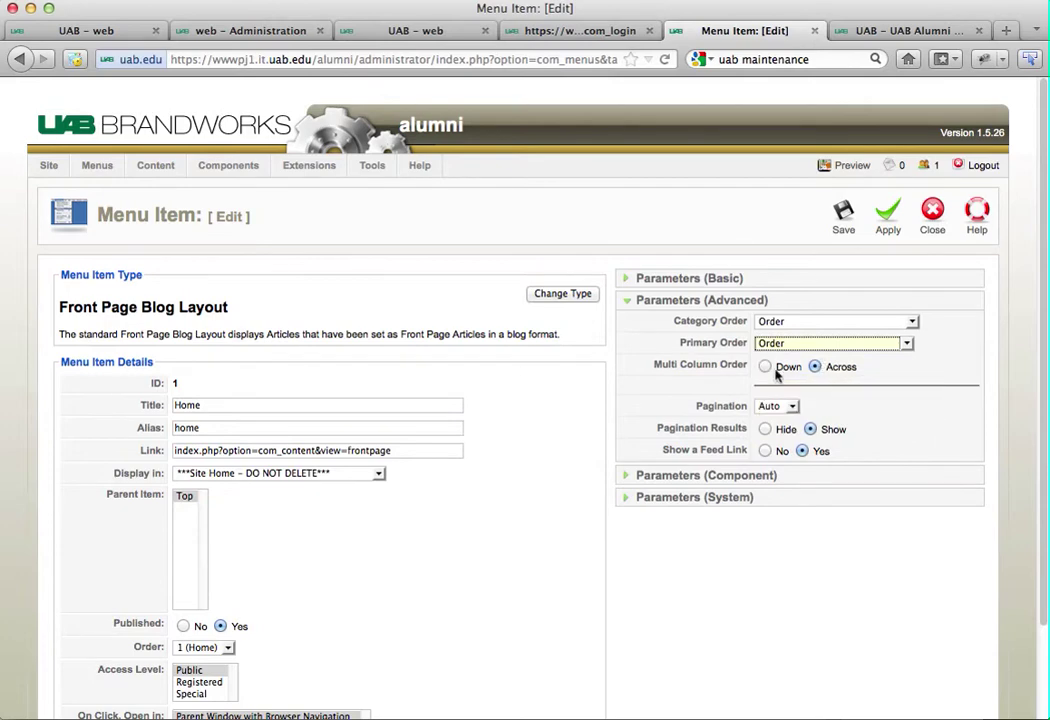
Step: Hide the pagination and the pagination results, and set Show a Feed Link to No
click(792, 407)
click(771, 418)
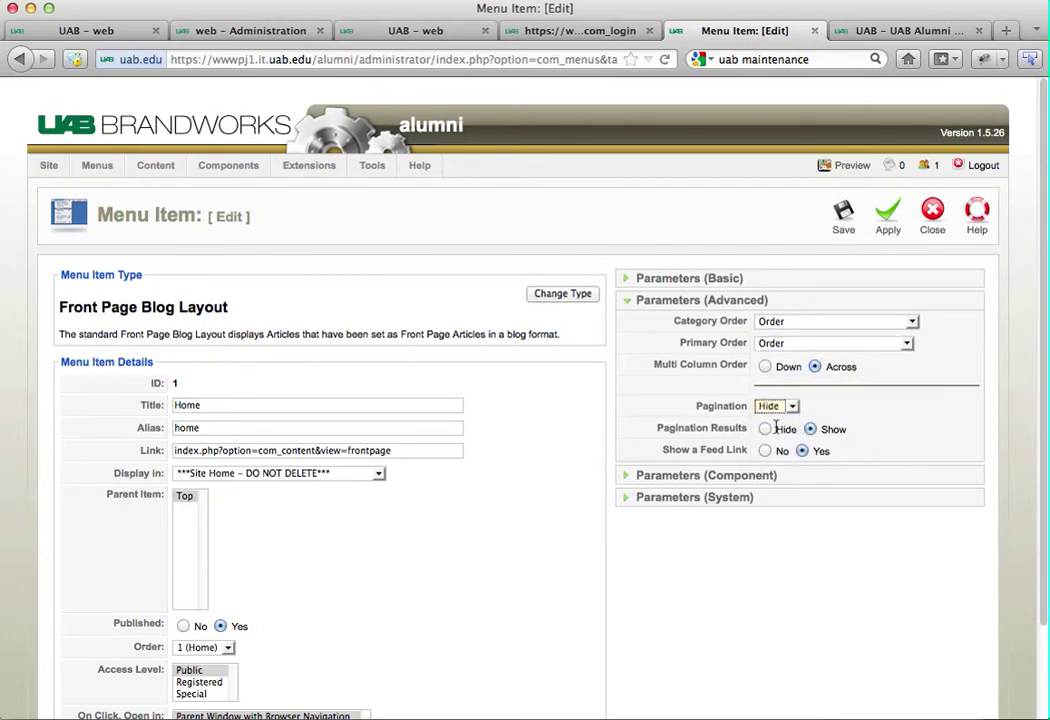
click(764, 431)
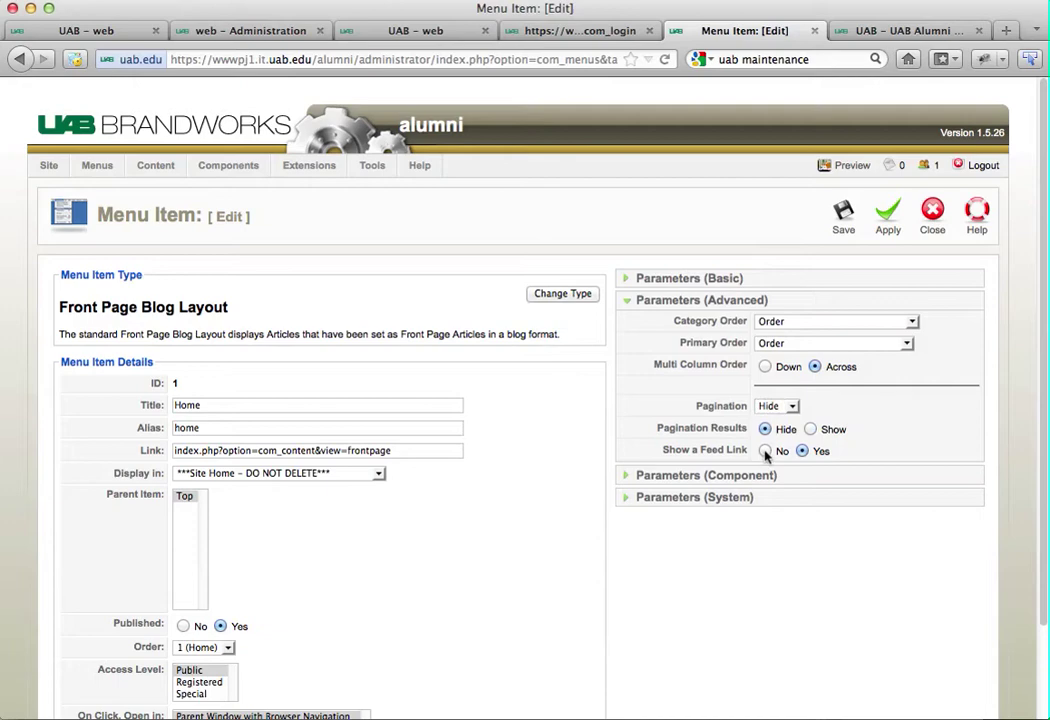
click(765, 451)
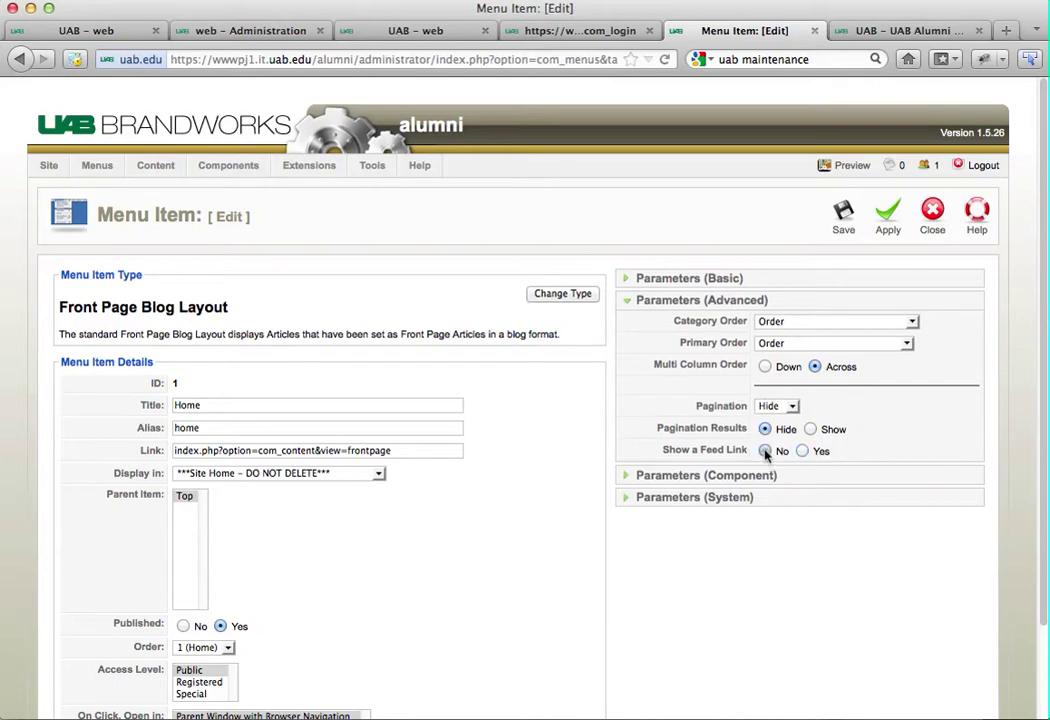
Step: Set Icons to Hide in the component parameters and save the Home menu item
click(689, 480)
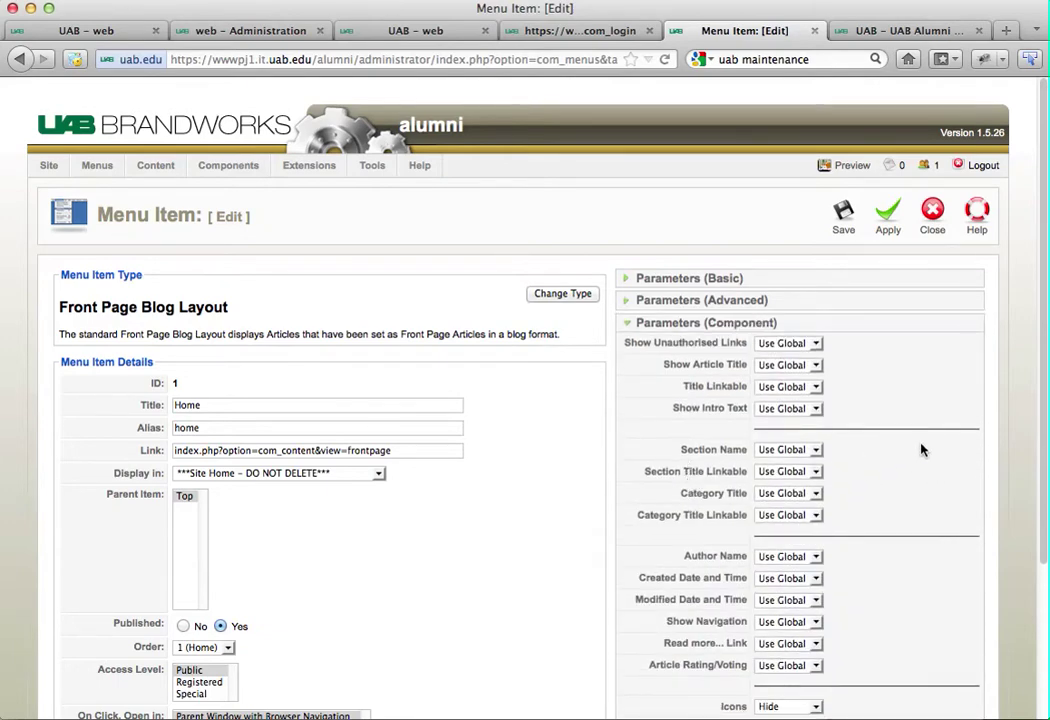
scroll(909, 420, down, 5)
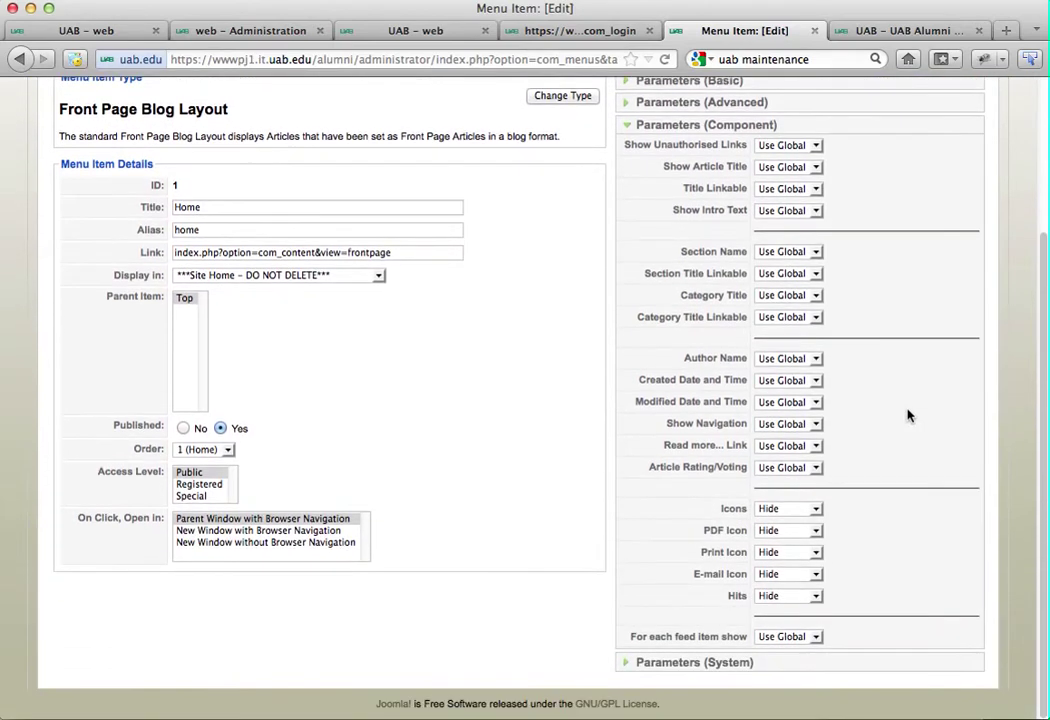
click(816, 508)
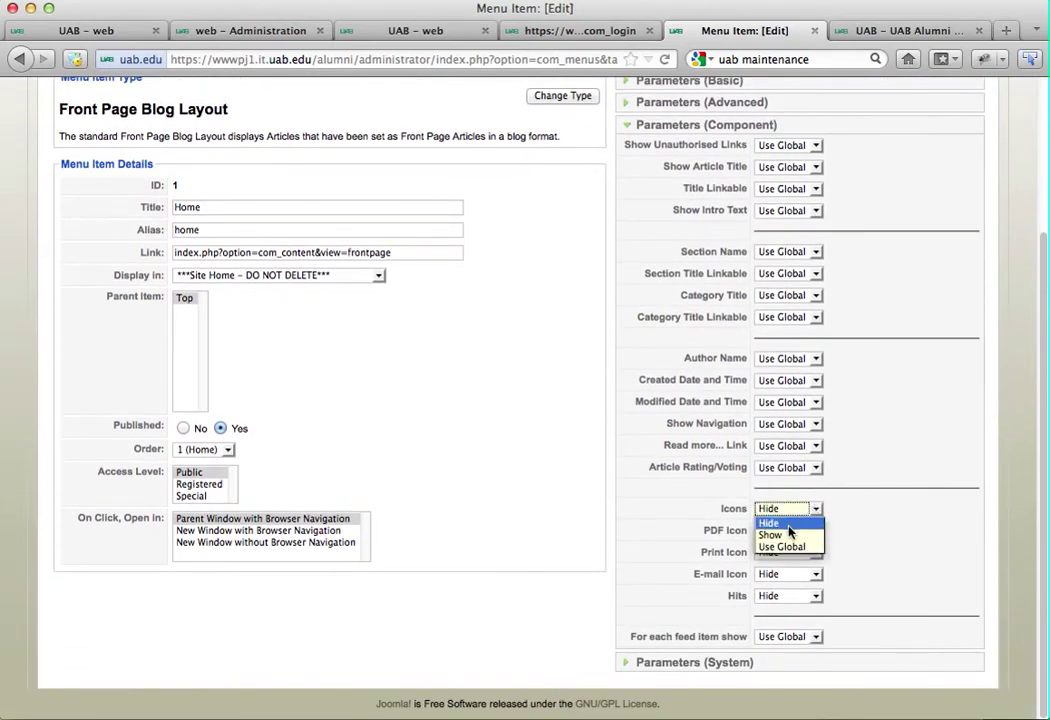
click(788, 524)
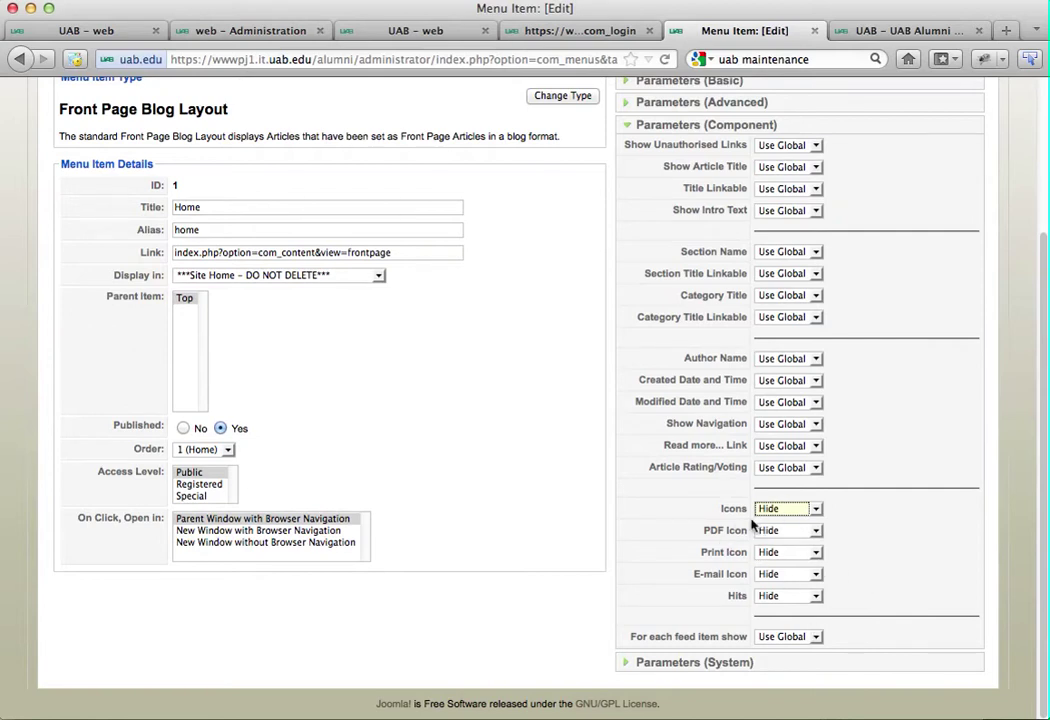
mouse_move(746, 518)
scroll(877, 523, up, 4)
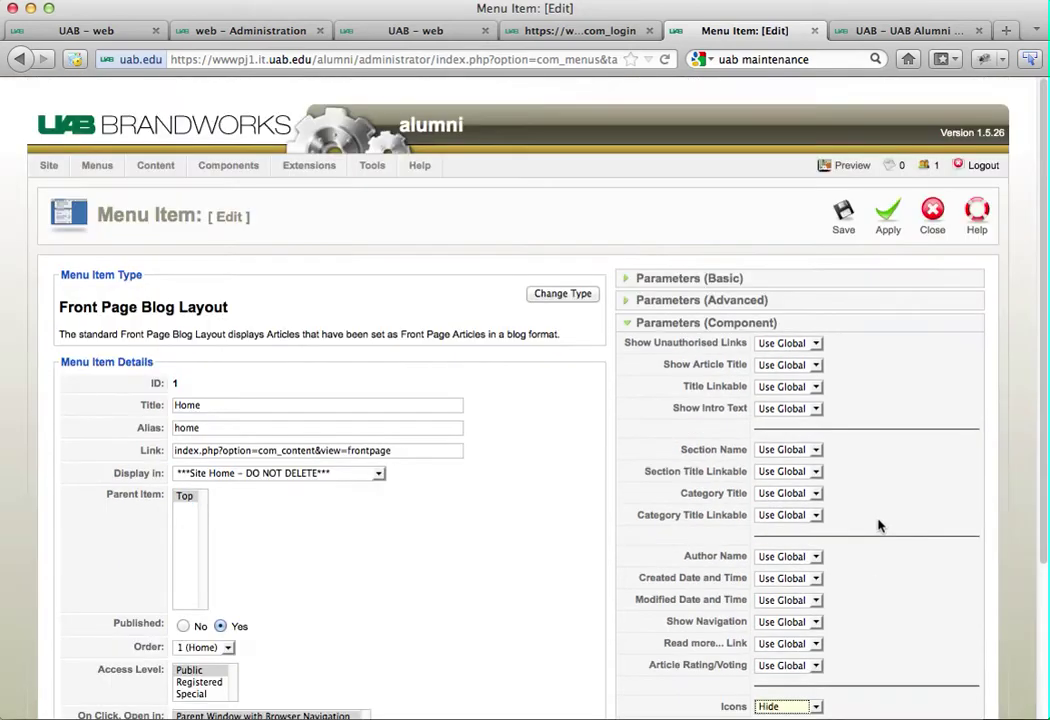
click(845, 215)
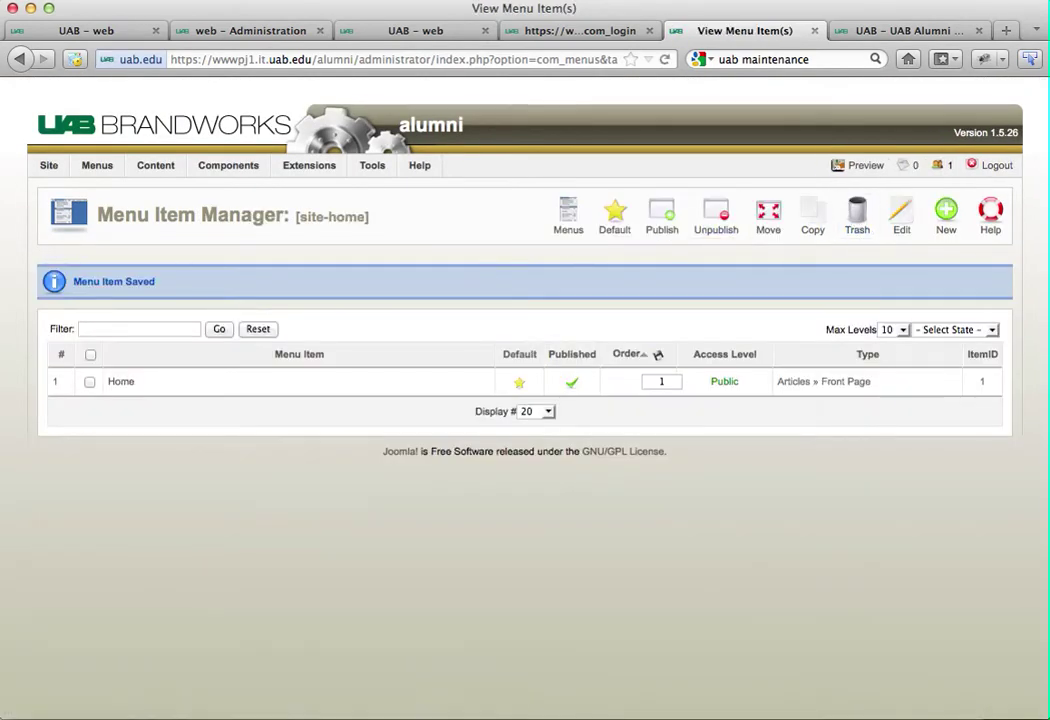
Step: Open the Front Page Manager from the Control Panel and examine which articles are assigned to the front page
mouse_move(50, 174)
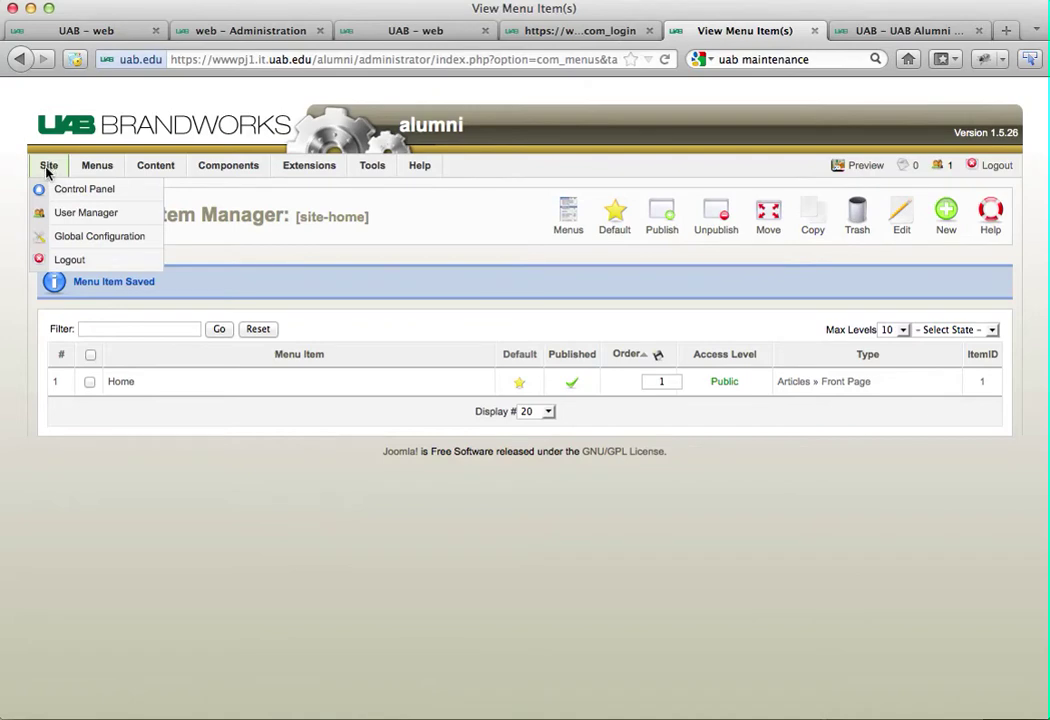
click(62, 189)
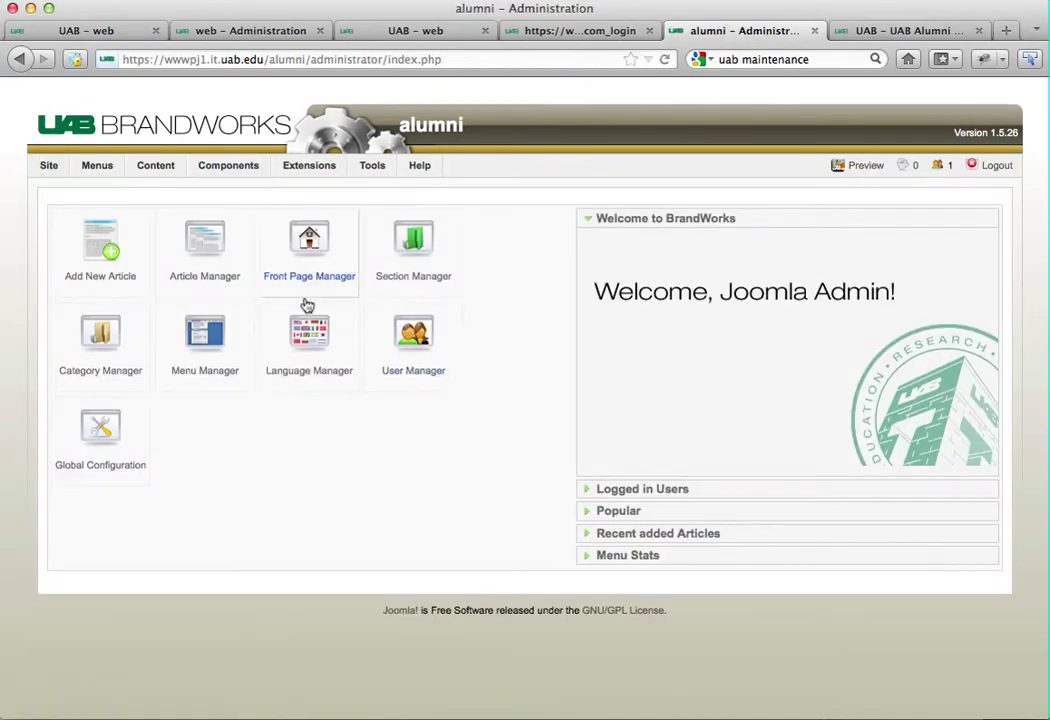
click(303, 271)
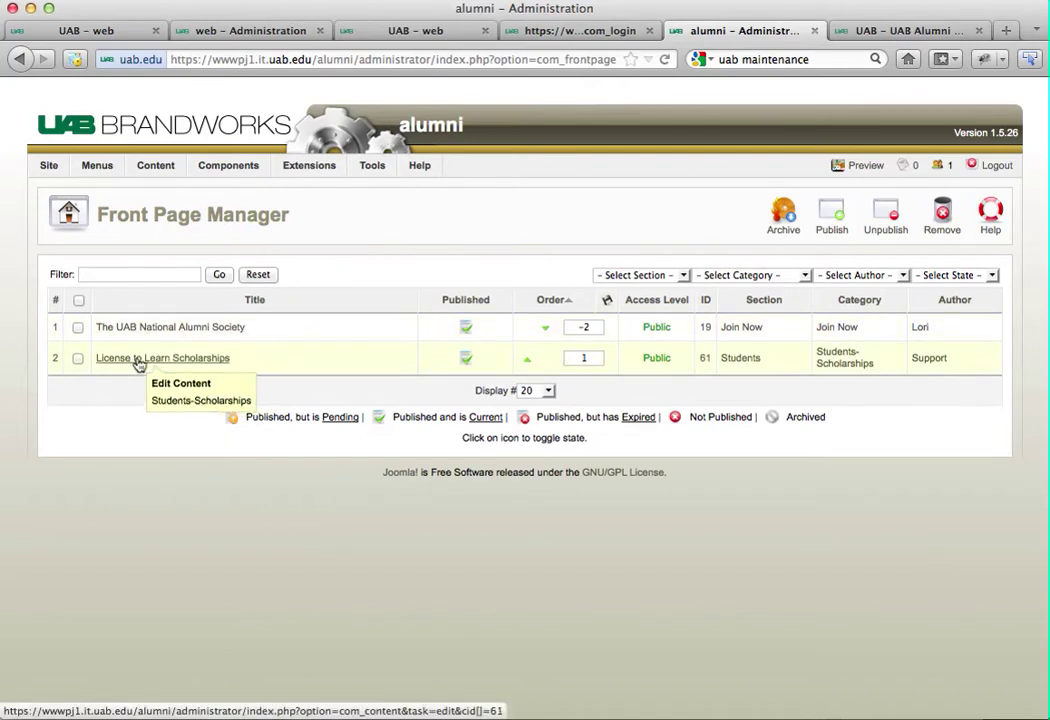
Step: Assign the UAB Phone-a-thon article to the front page and save it
click(176, 190)
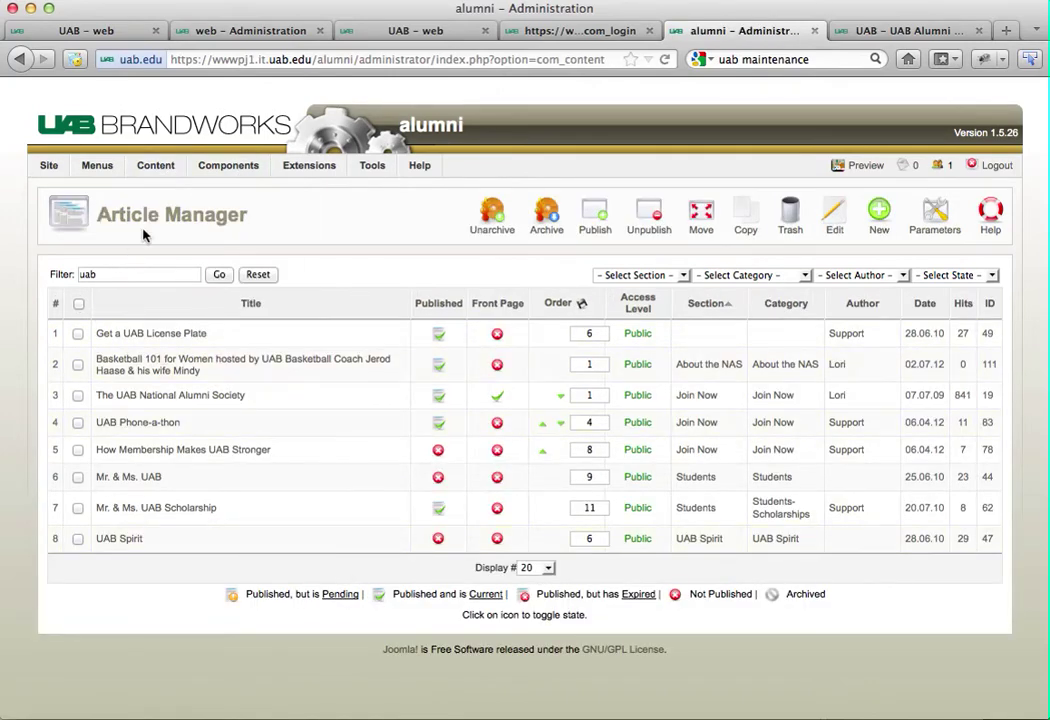
click(403, 225)
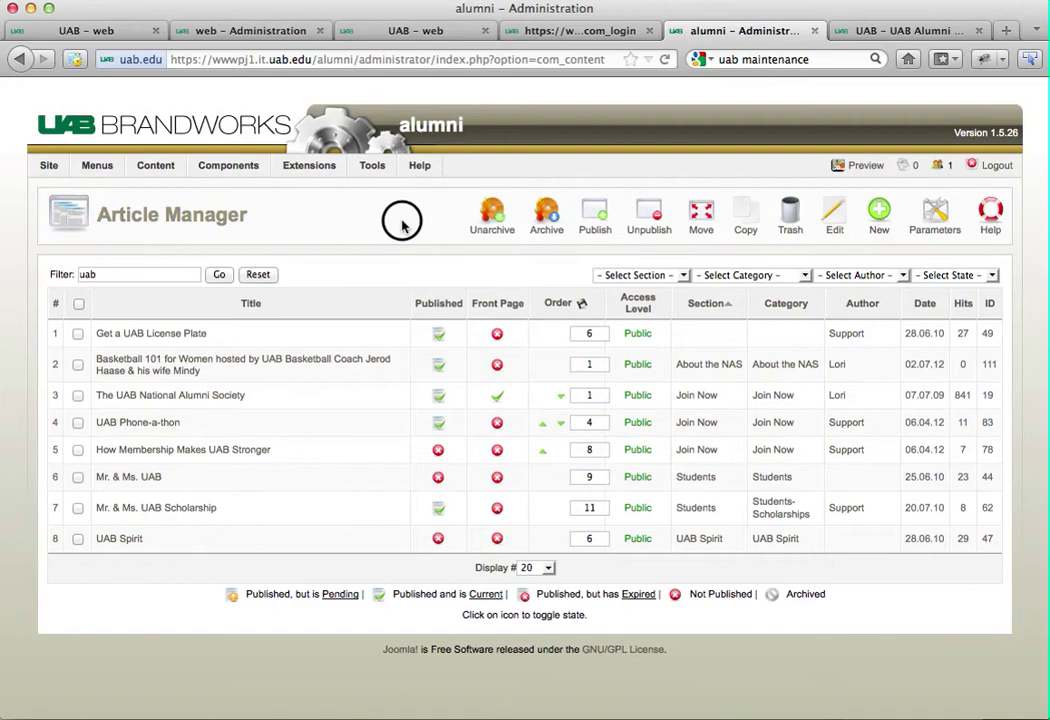
click(150, 425)
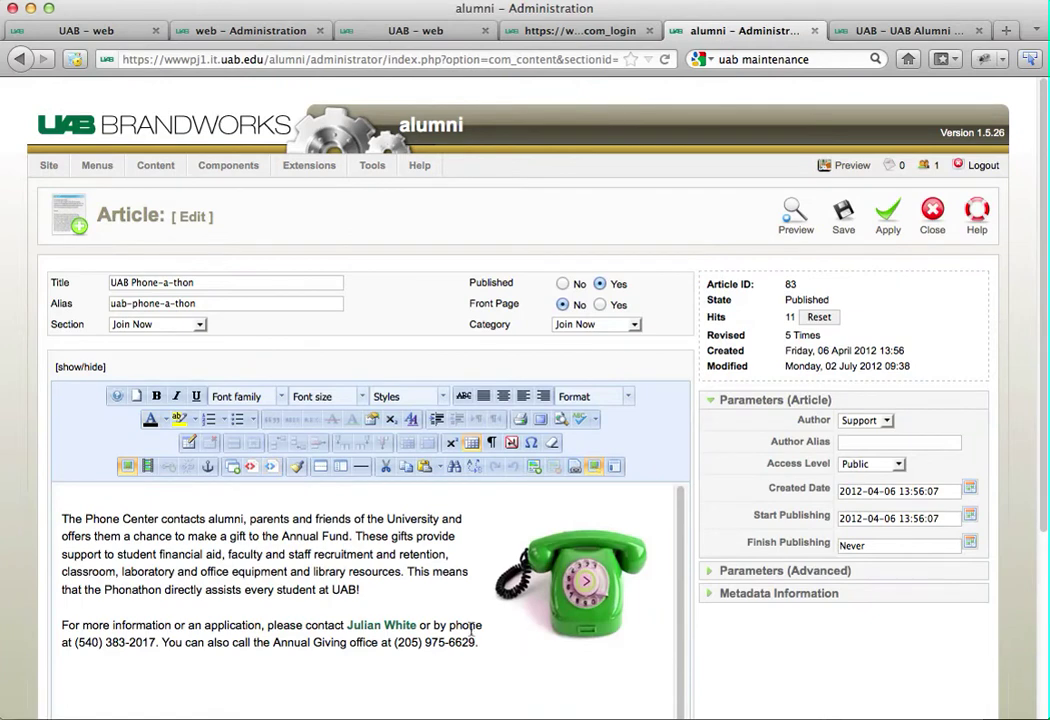
click(600, 306)
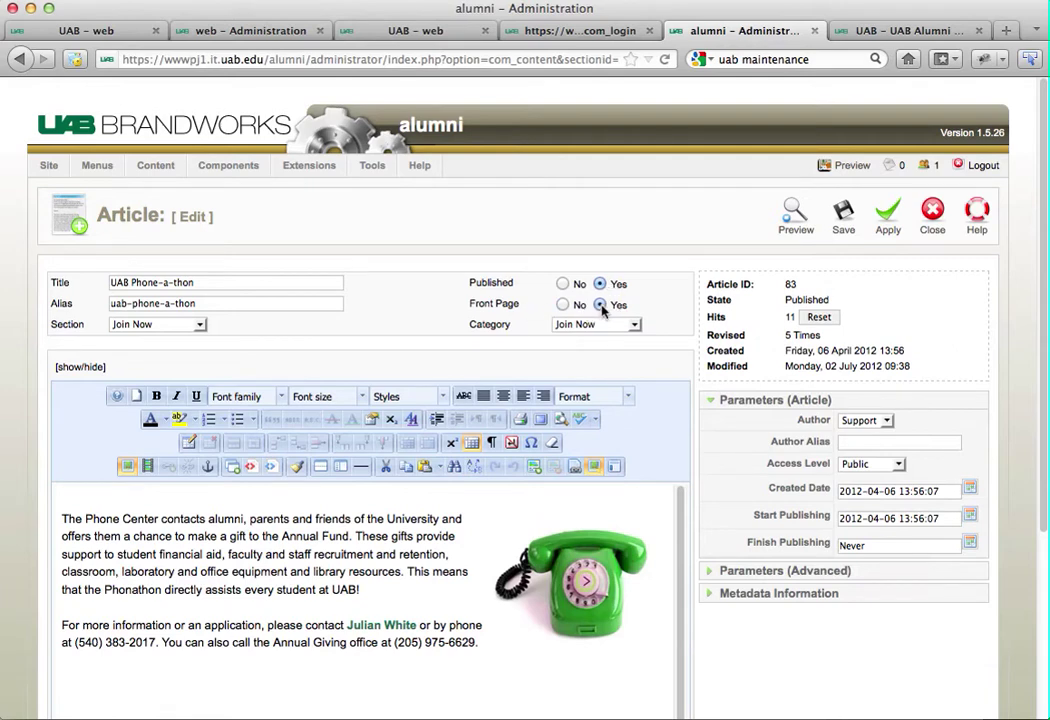
click(843, 225)
Step: Reorder the front page articles as License to Learn Scholarships, The UAB National Alumni Society, UAB Phone-a-thon, and check the arrangement on the public home page
mouse_move(46, 166)
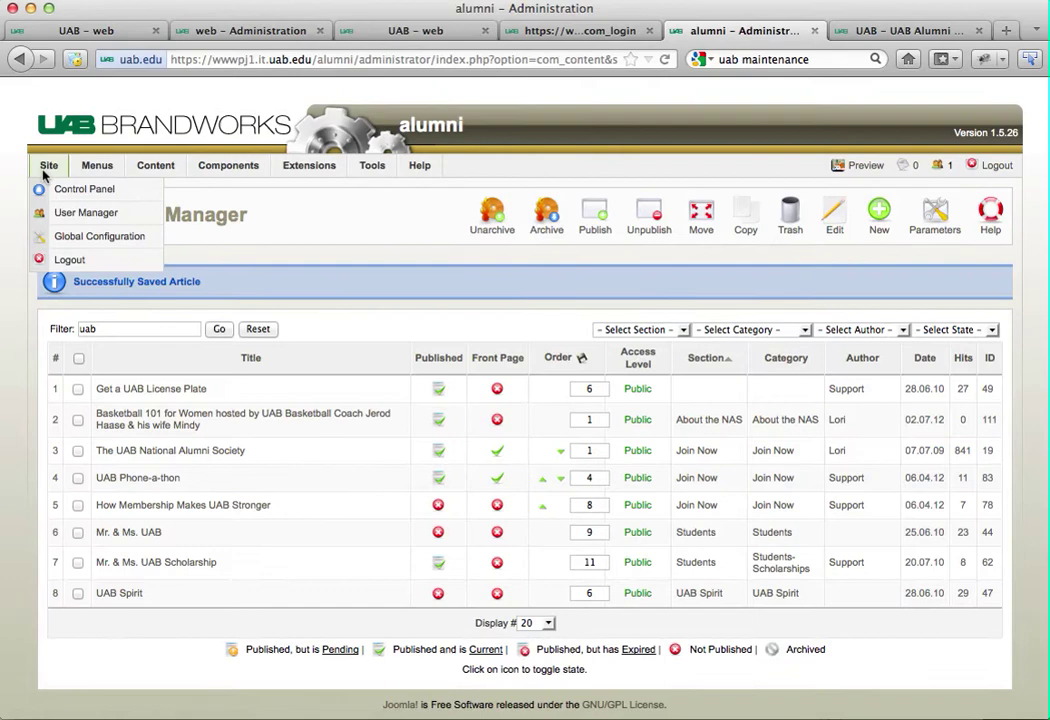
click(62, 190)
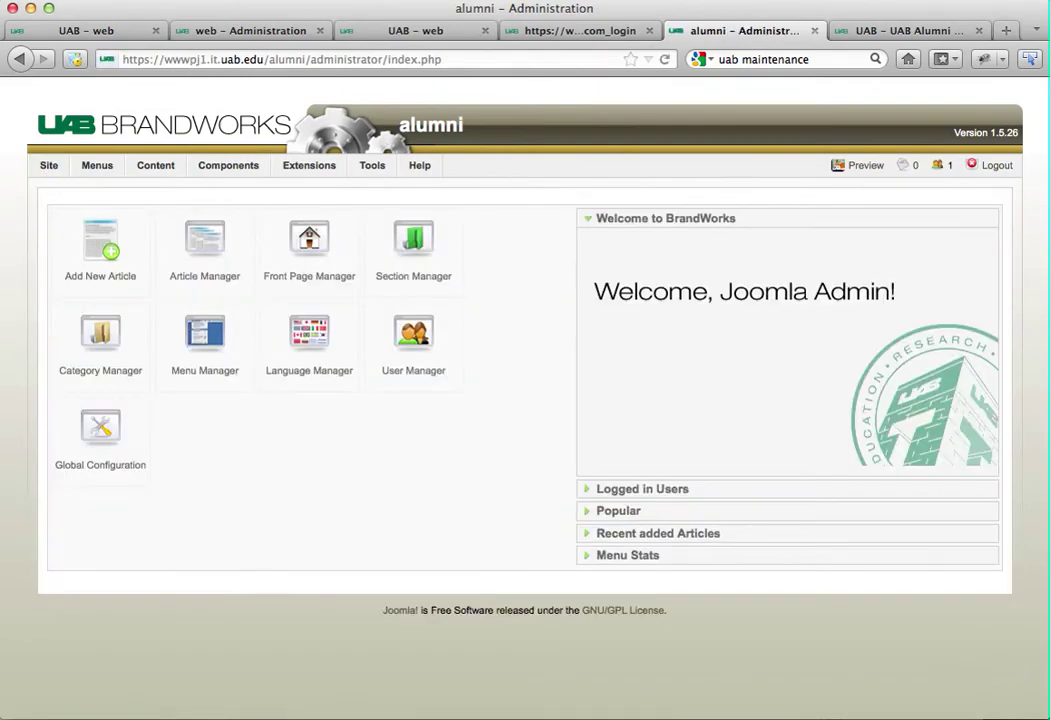
click(307, 247)
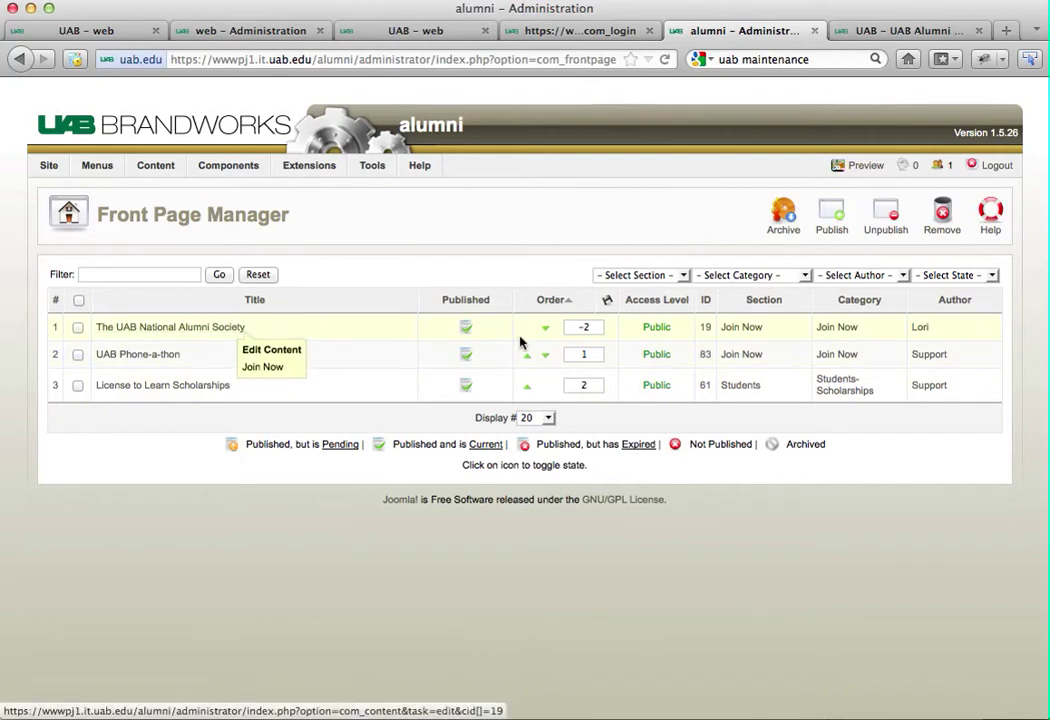
drag(576, 328, 626, 330)
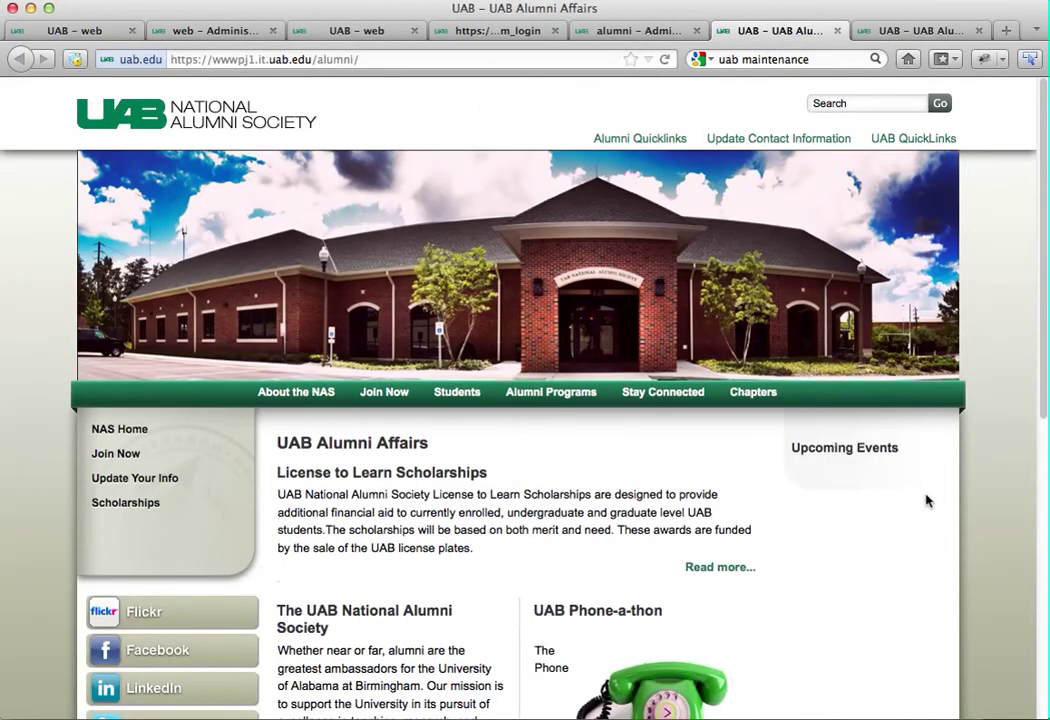
scroll(924, 499, down, 3)
scroll(922, 498, down, 5)
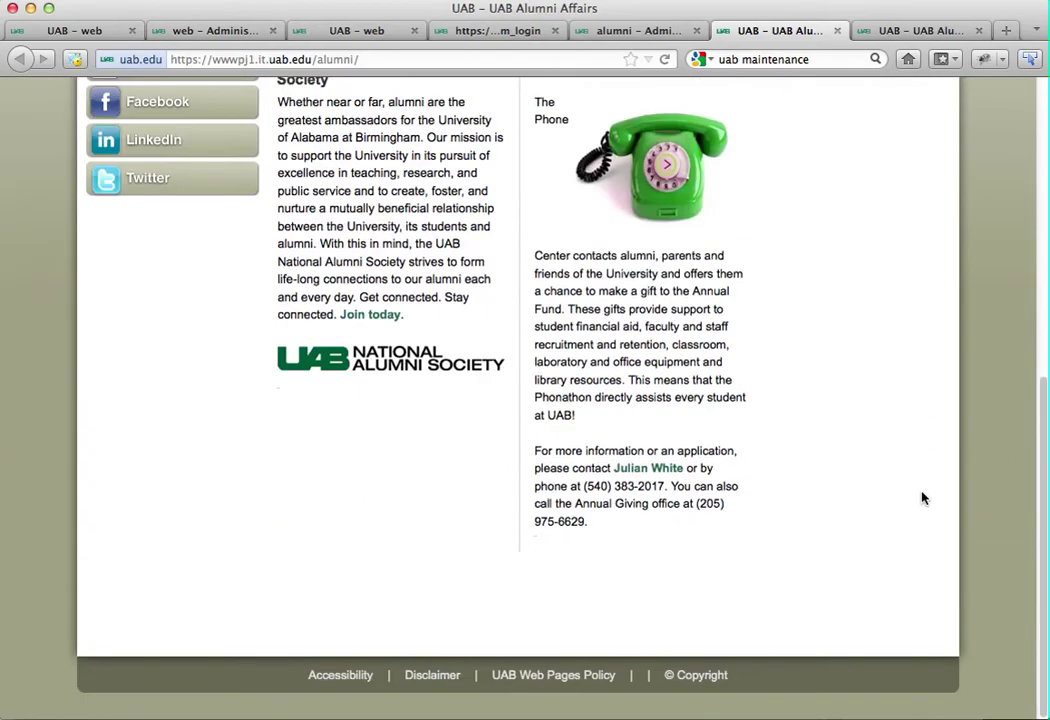
Step: Examine how the three articles and the phone image are laid out on the public home page
scroll(922, 498, up, 6)
scroll(922, 498, down, 4)
scroll(922, 498, up, 2)
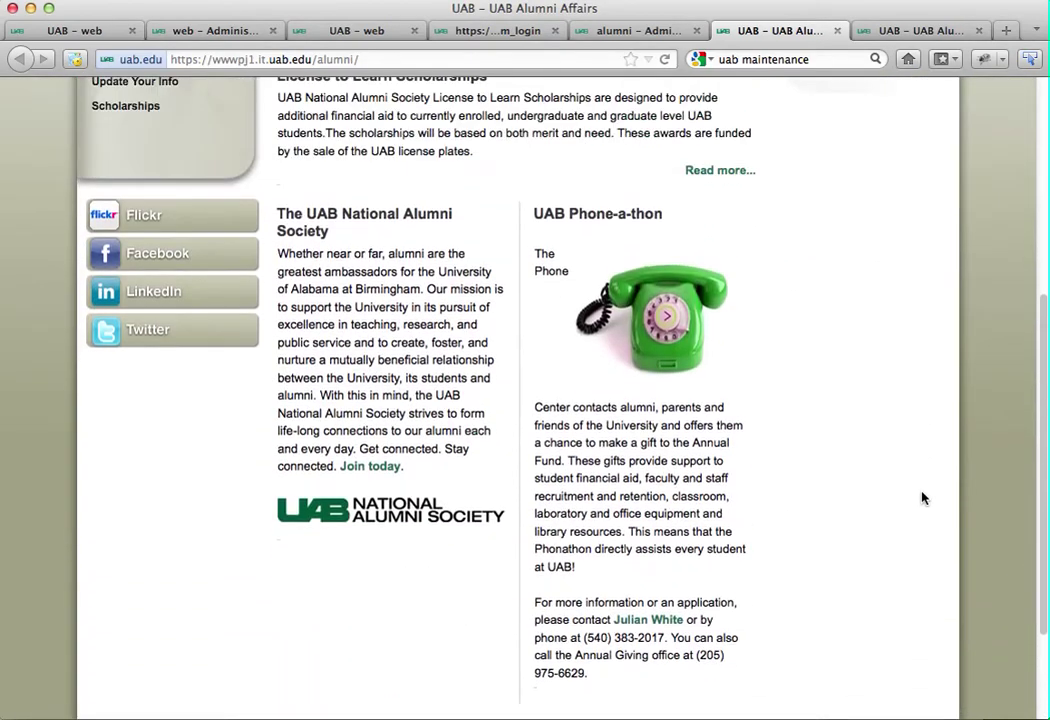
scroll(922, 498, down, 1)
scroll(922, 498, up, 1)
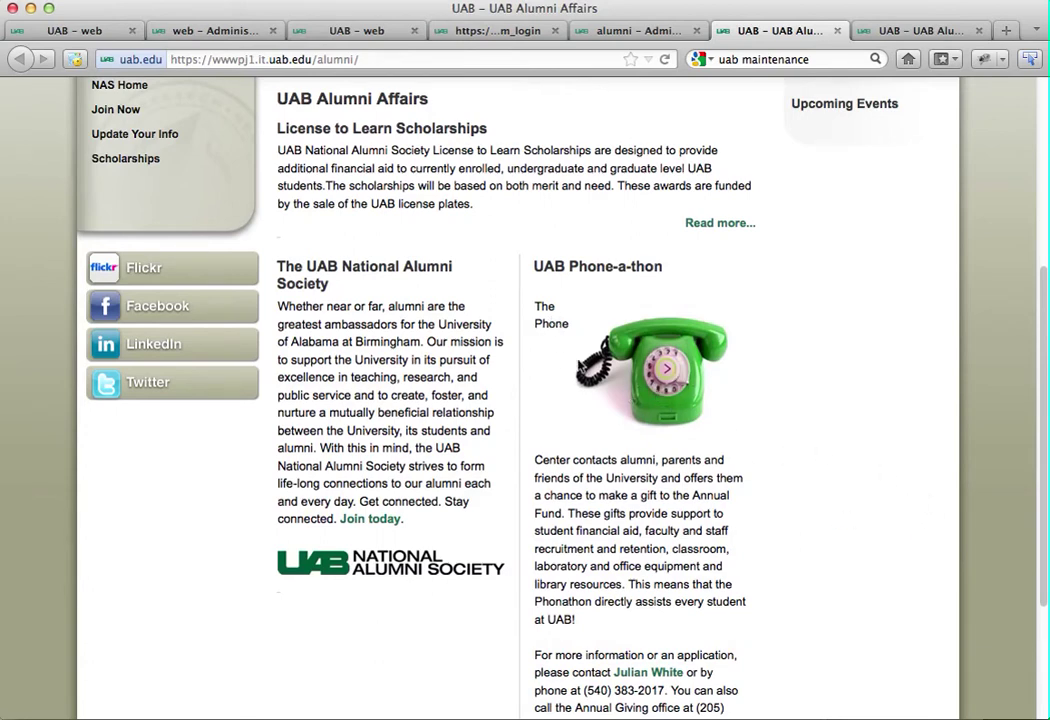
scroll(788, 381, down, 4)
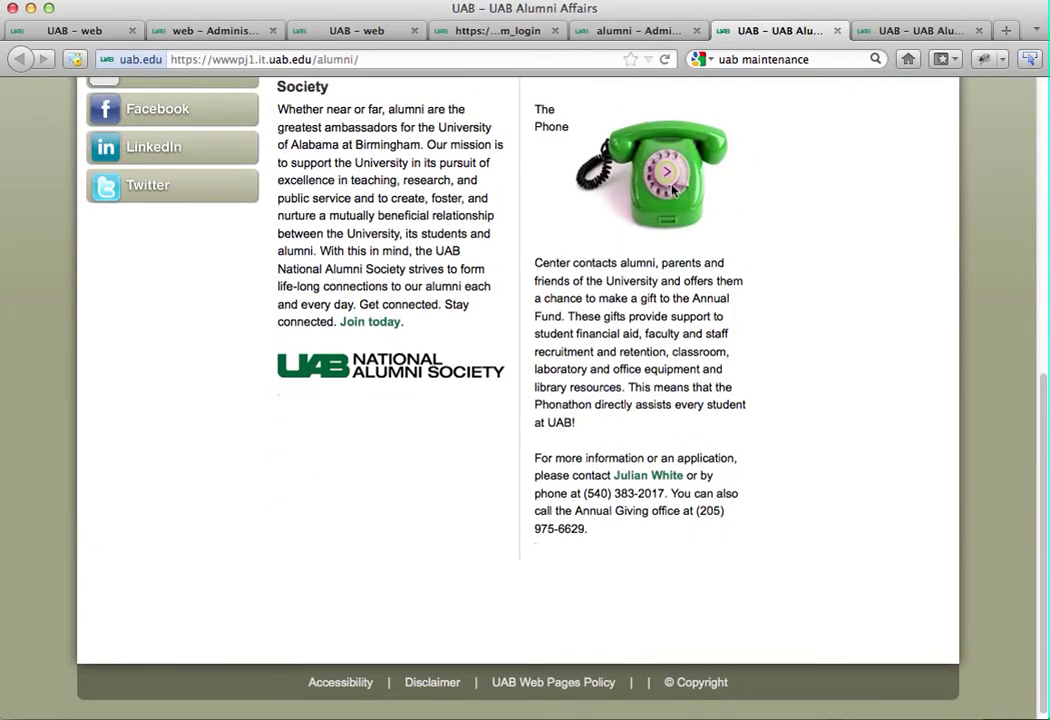
scroll(826, 222, up, 5)
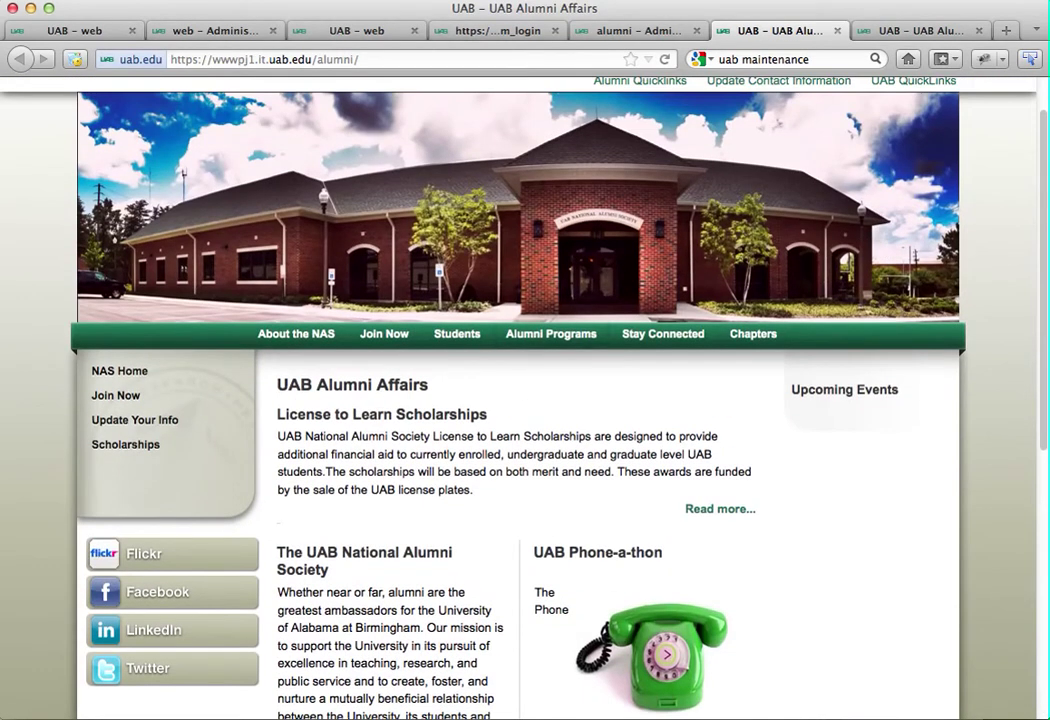
Step: Open the UAB Phone-a-thon article from the Front Page Manager and update its green phone image with Right alignment
click(581, 22)
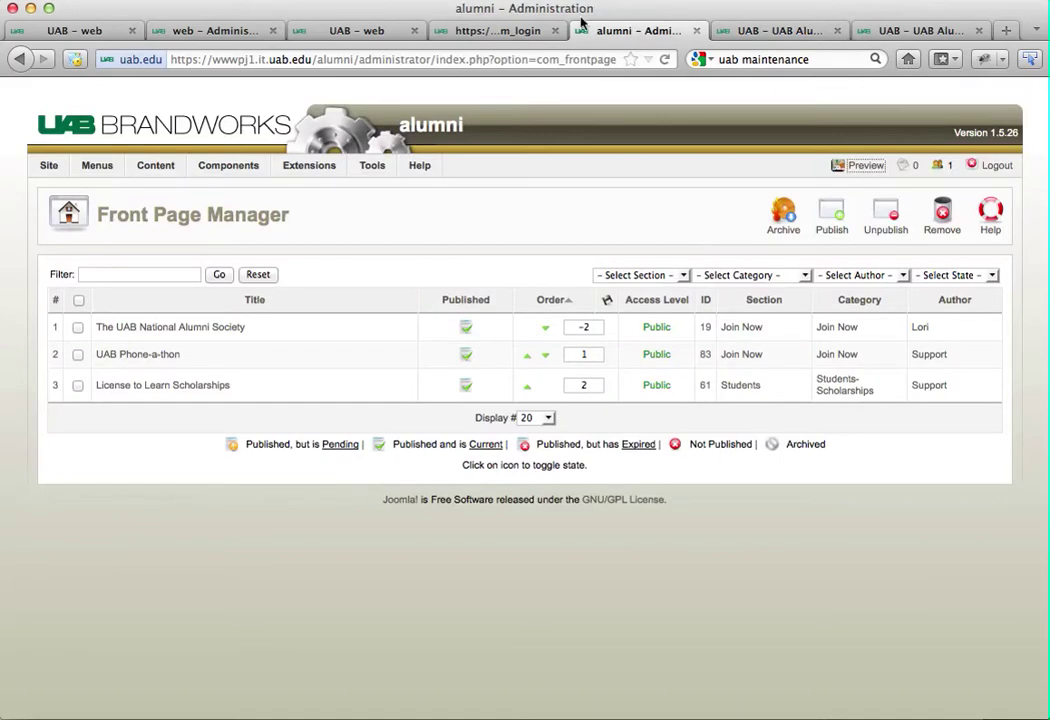
click(141, 354)
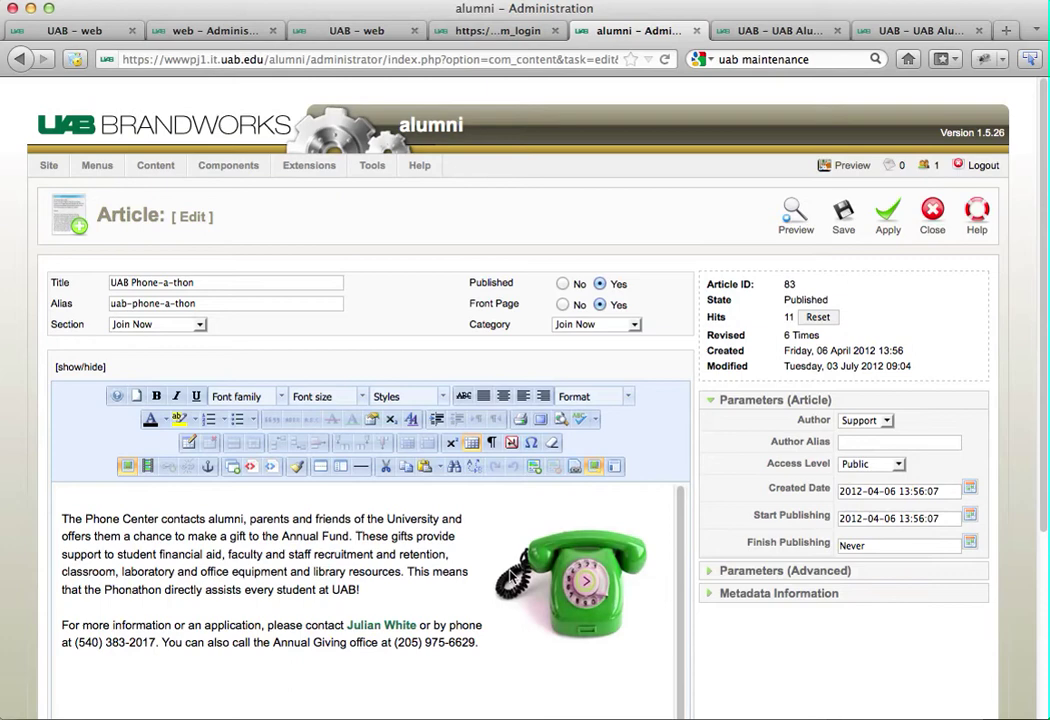
mouse_move(585, 560)
mouse_down()
mouse_move(436, 586)
mouse_move(607, 544)
mouse_move(570, 568)
mouse_move(520, 637)
mouse_move(563, 638)
mouse_move(593, 527)
mouse_move(588, 555)
mouse_up()
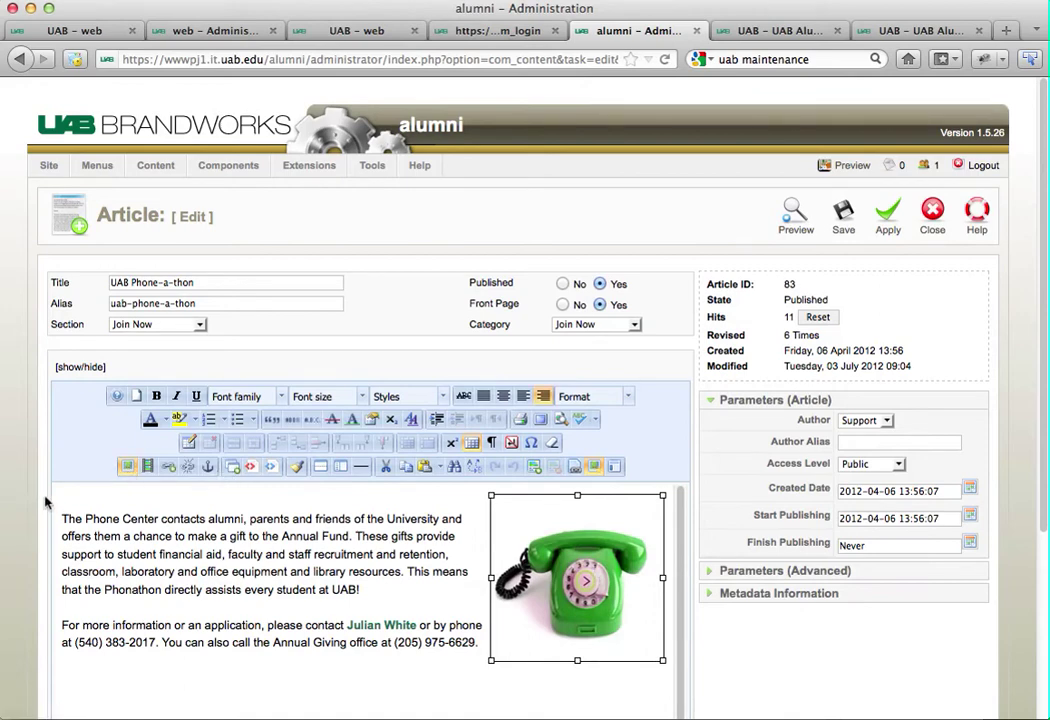
click(126, 466)
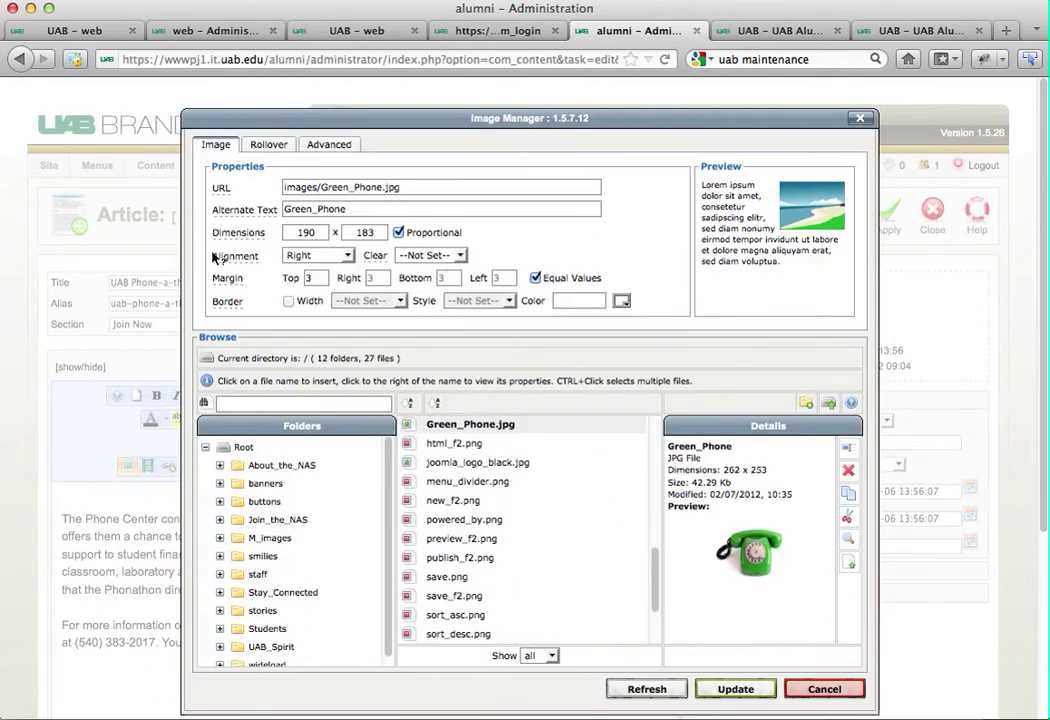
click(343, 256)
click(305, 333)
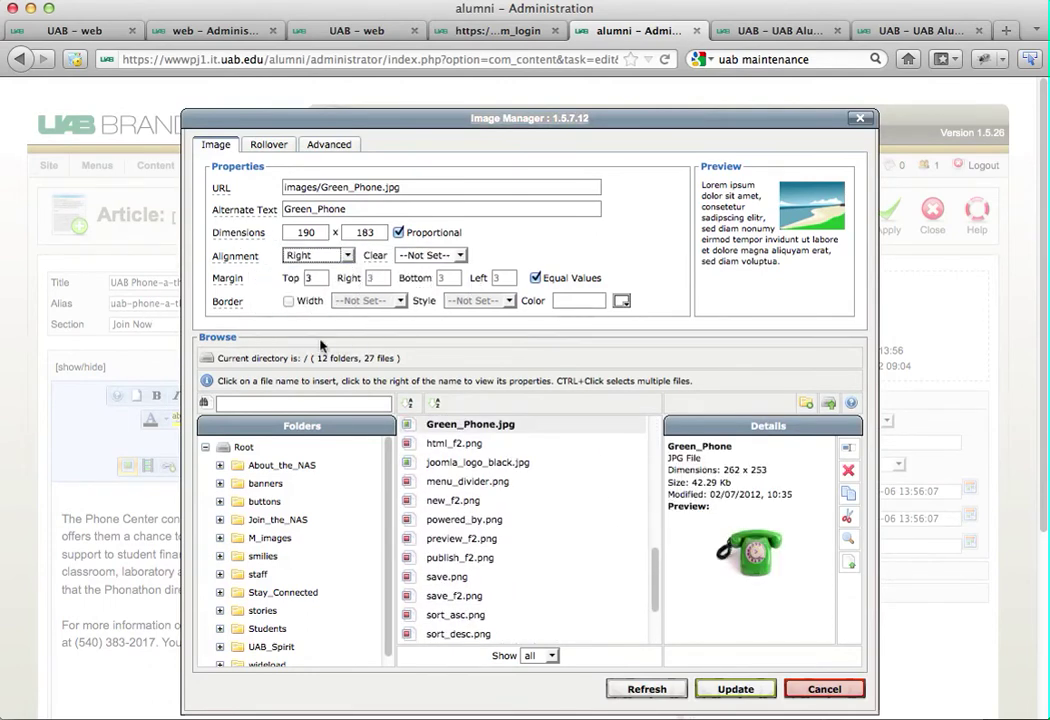
click(746, 694)
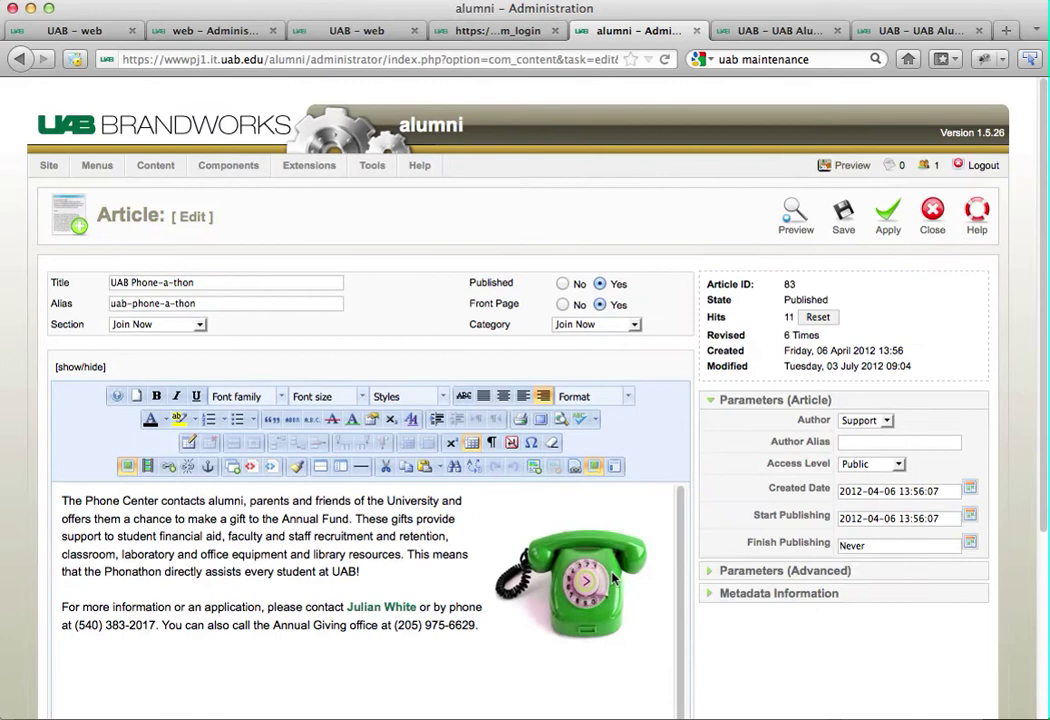
Step: Insert a Read more break after the article's first paragraph and place the green phone image below the break
drag(614, 578, 587, 660)
click(400, 578)
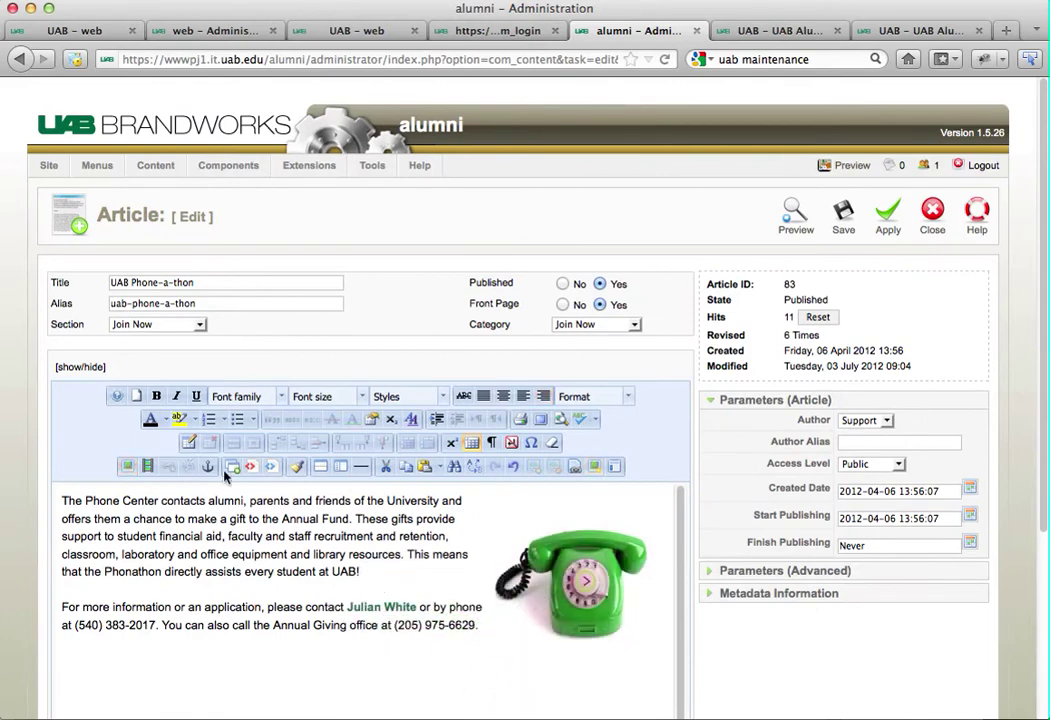
click(322, 470)
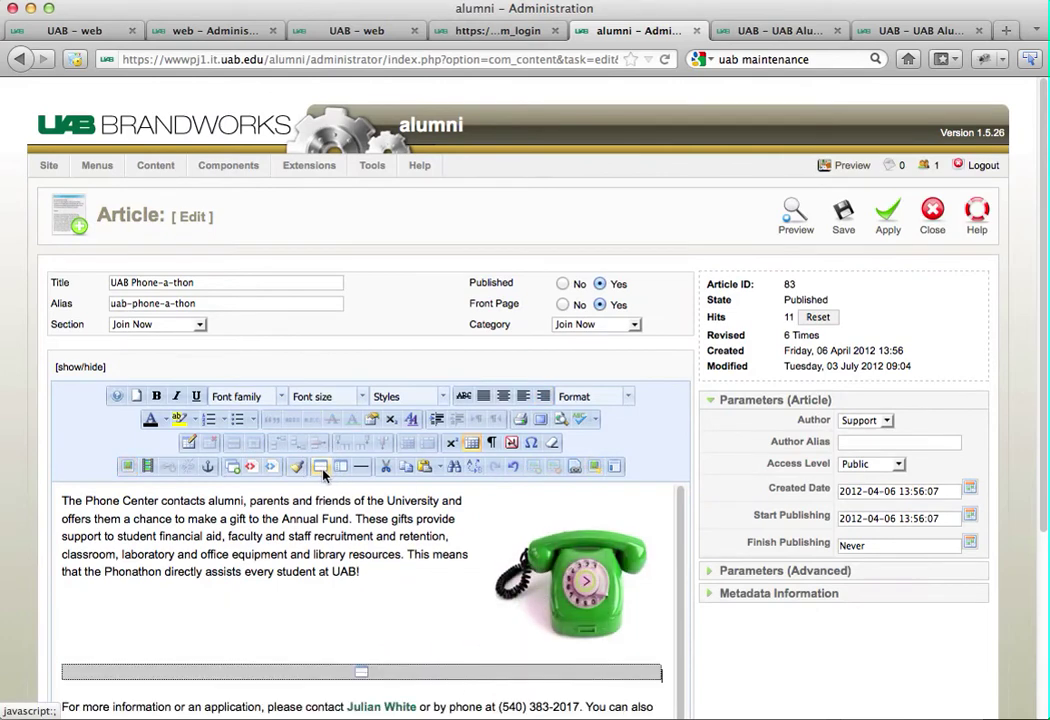
click(570, 580)
drag(570, 580, 632, 708)
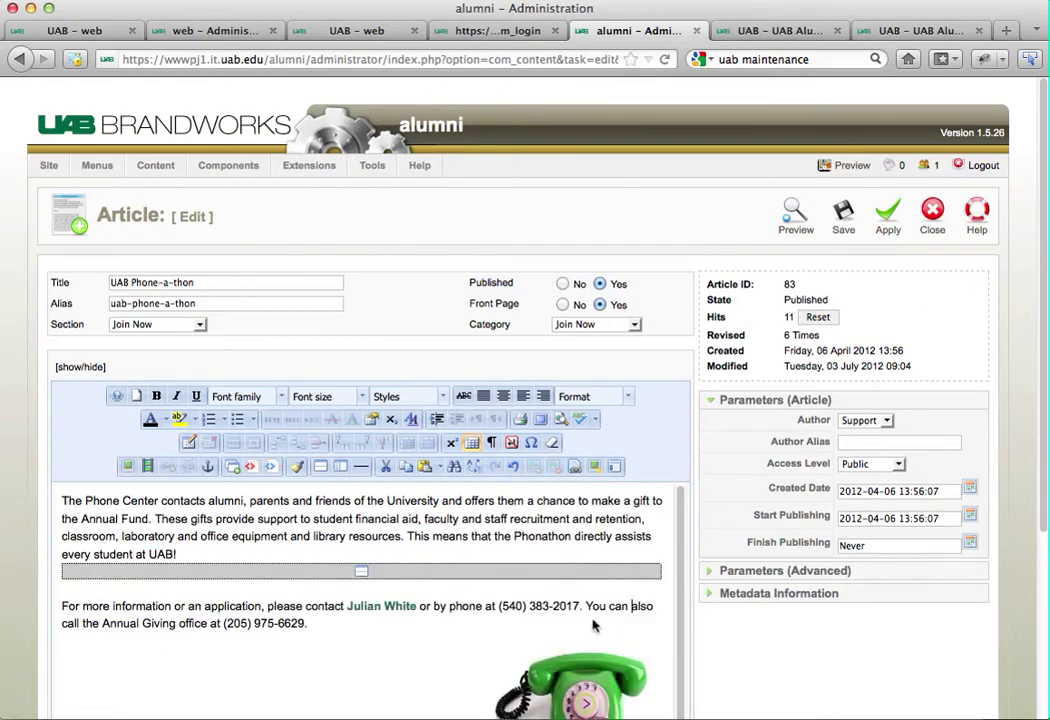
drag(579, 652, 585, 568)
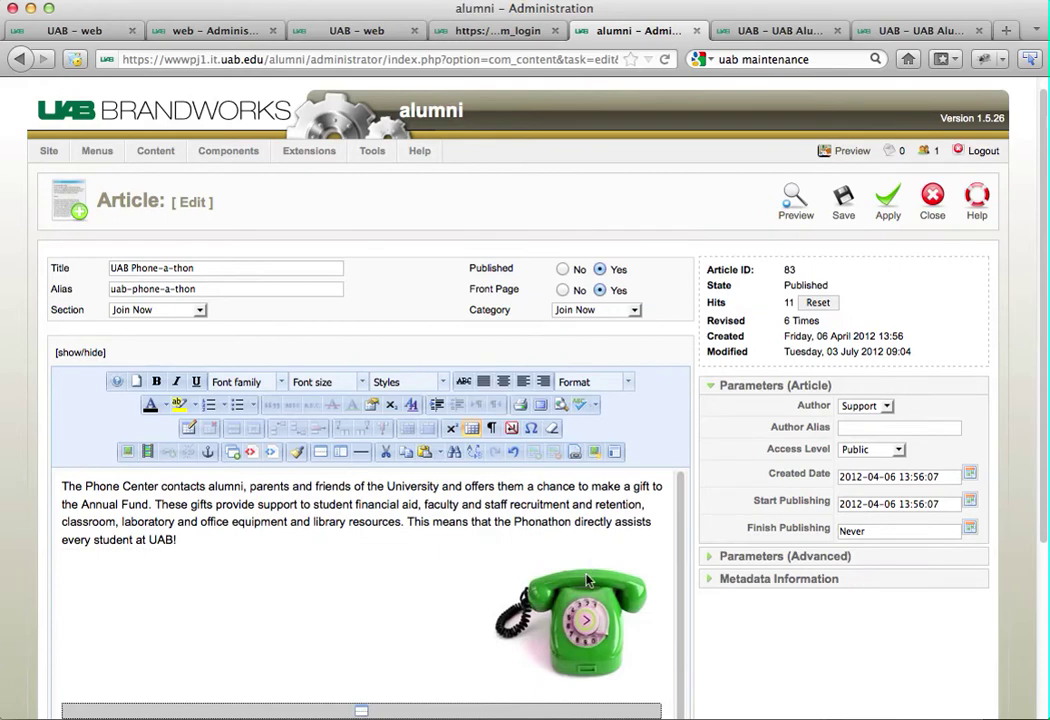
drag(467, 712, 446, 549)
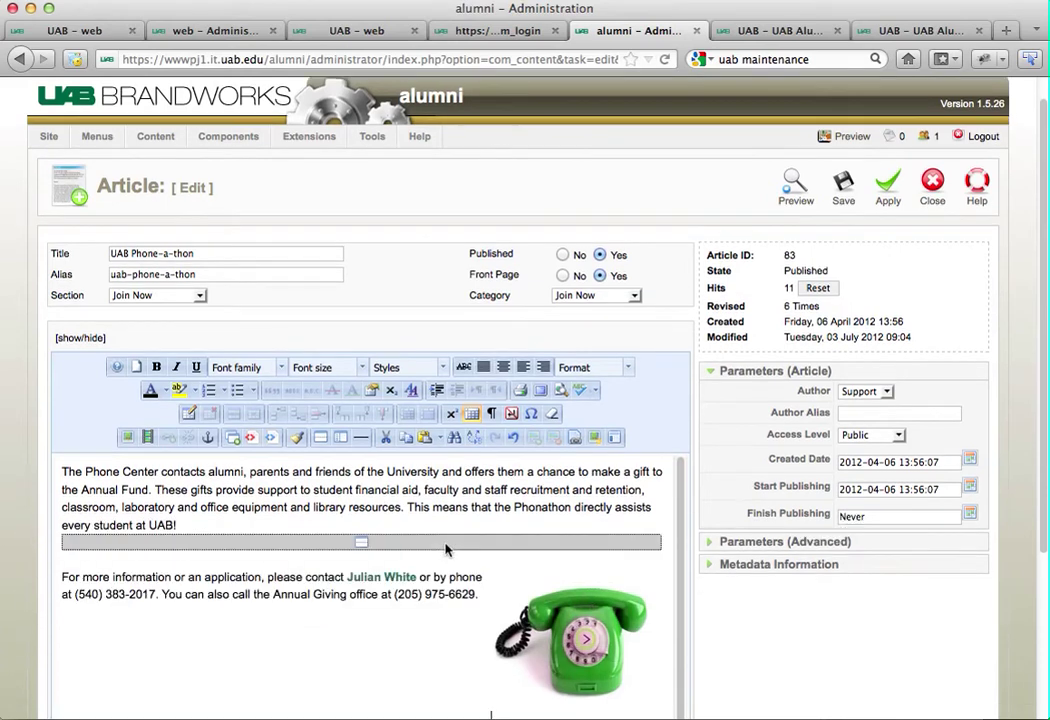
Step: Apply the UAB Phone-a-thon article changes and check the shortened article on the public home page
click(886, 186)
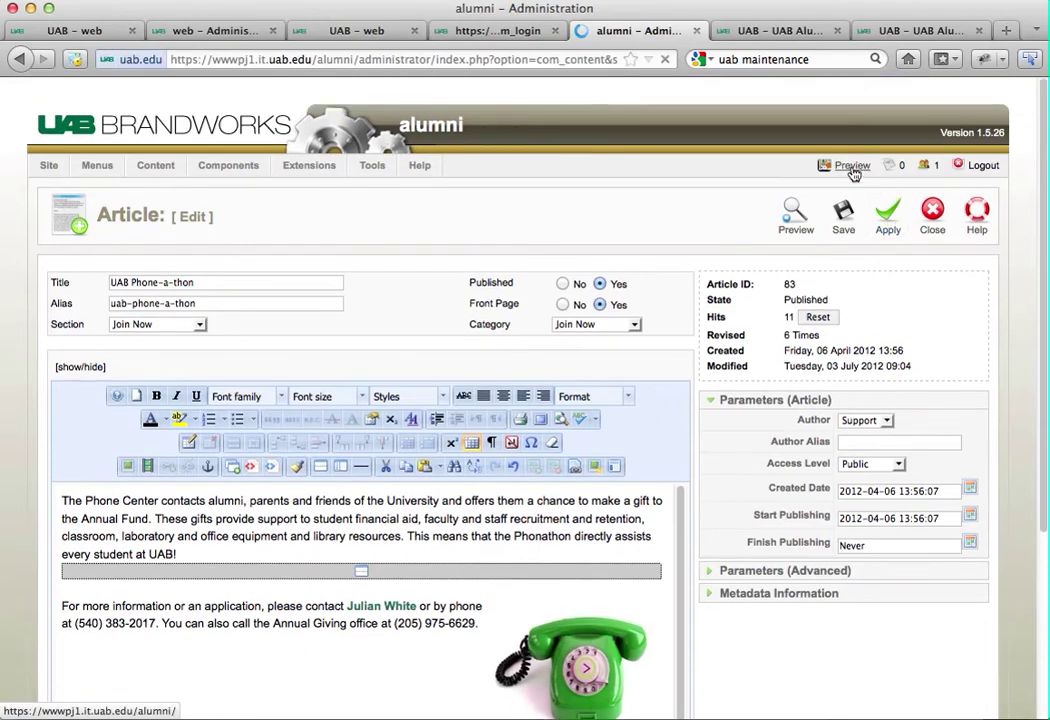
click(852, 167)
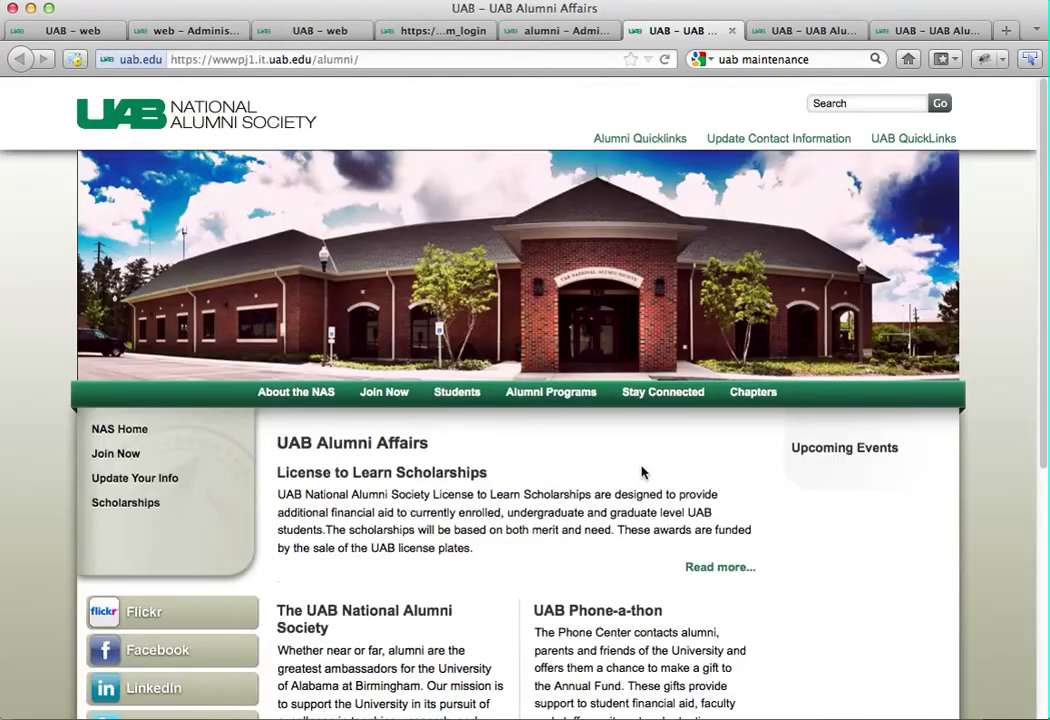
scroll(838, 560, down, 8)
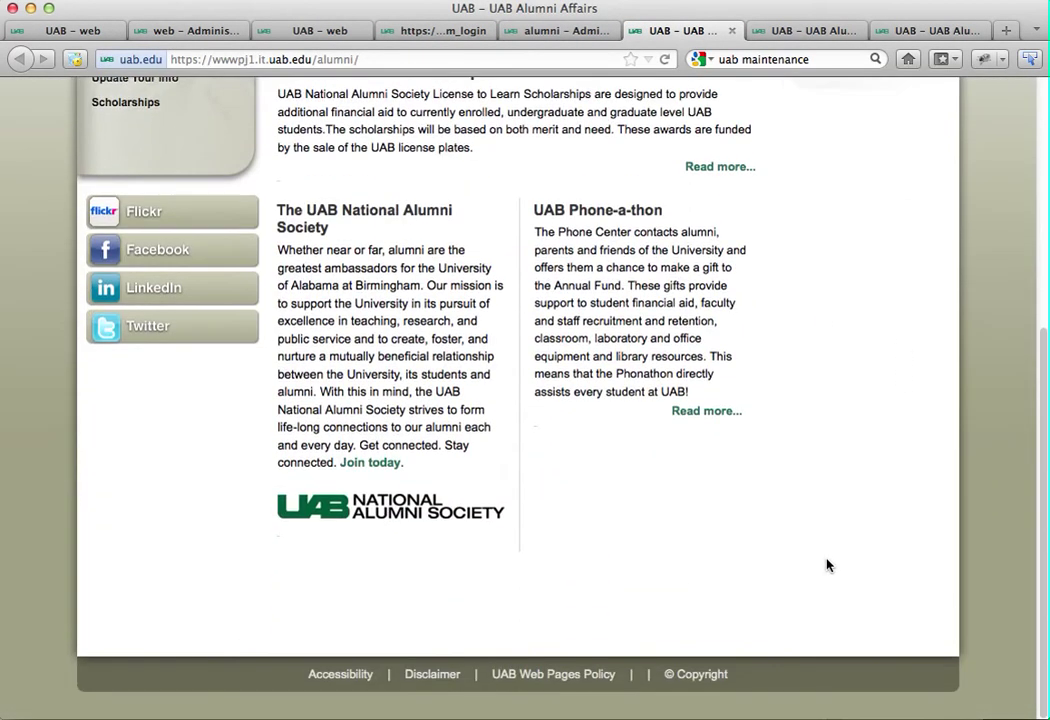
scroll(827, 566, up, 3)
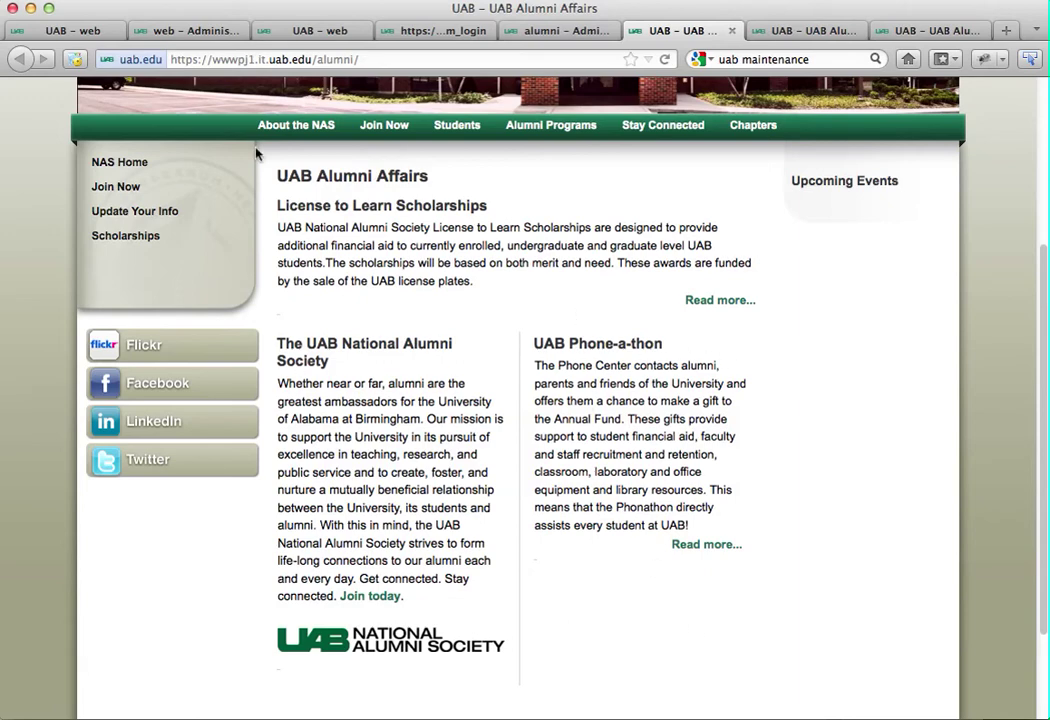
click(63, 36)
click(165, 30)
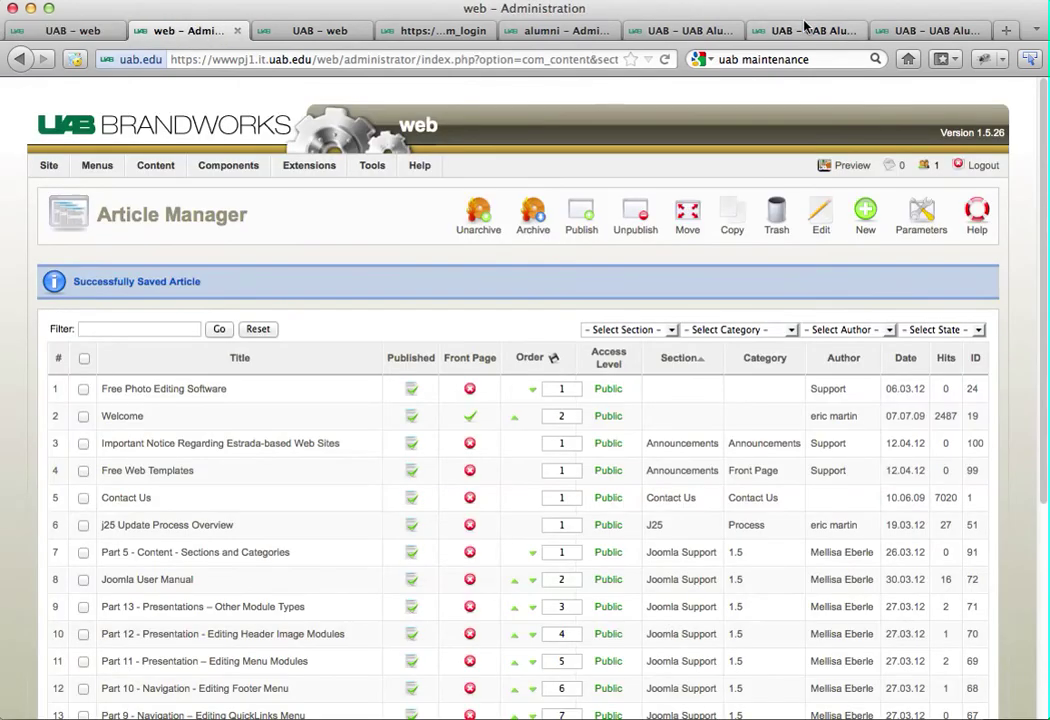
click(808, 32)
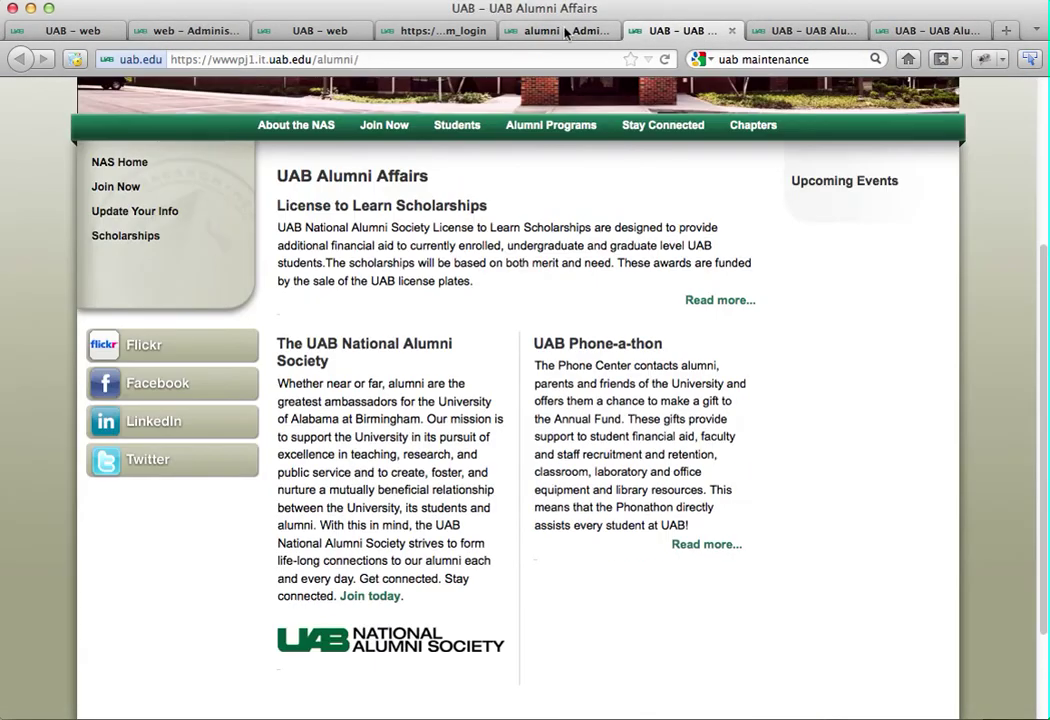
Step: Save and close the UAB Phone-a-thon article, and open the Home item of the Site Home menu for editing
click(560, 31)
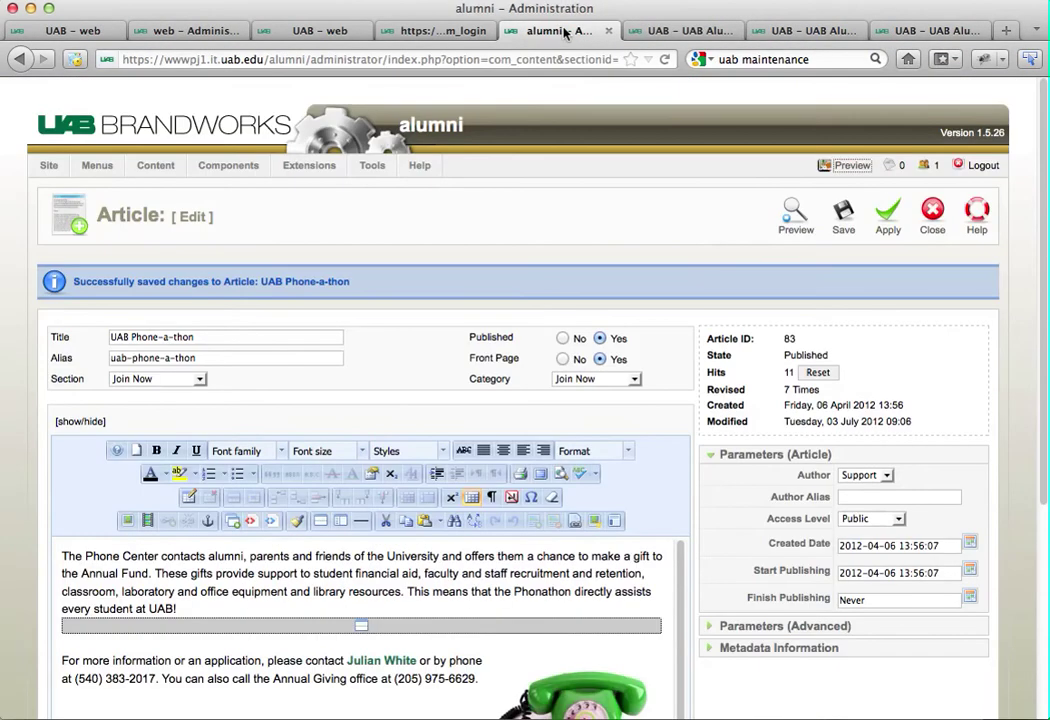
click(843, 222)
mouse_move(107, 167)
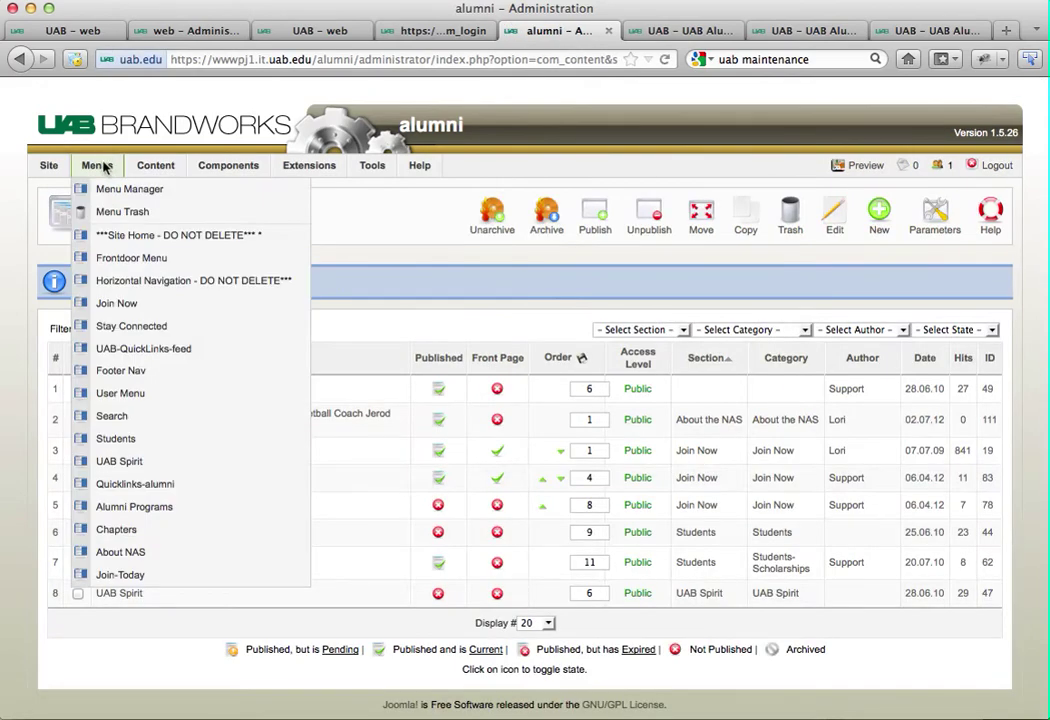
click(117, 244)
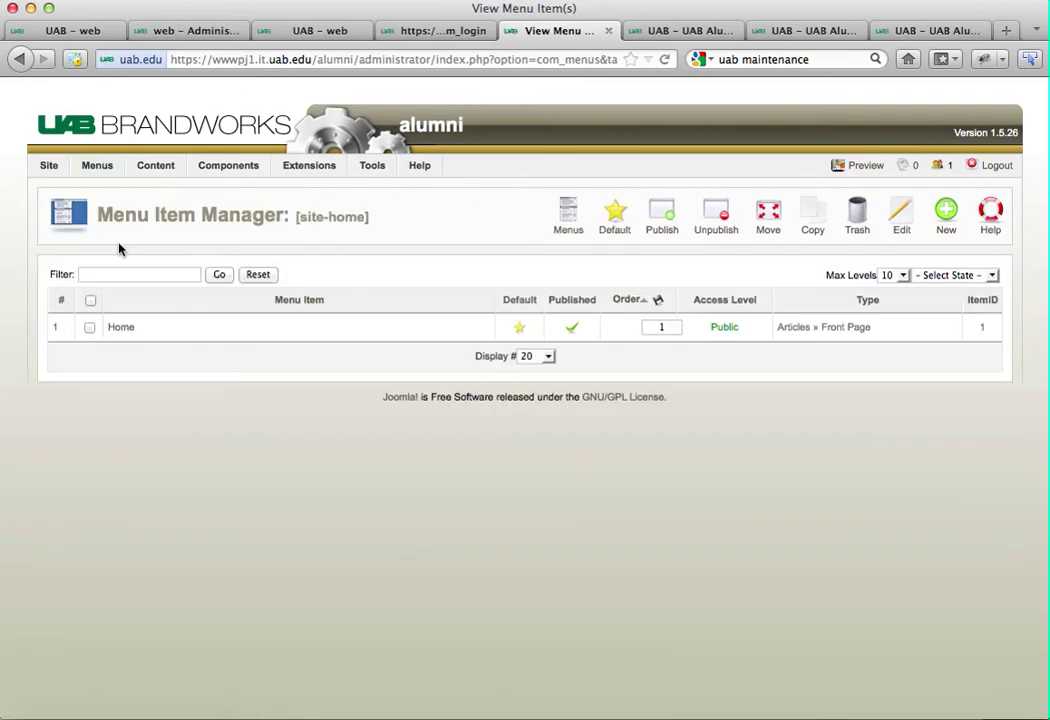
click(118, 327)
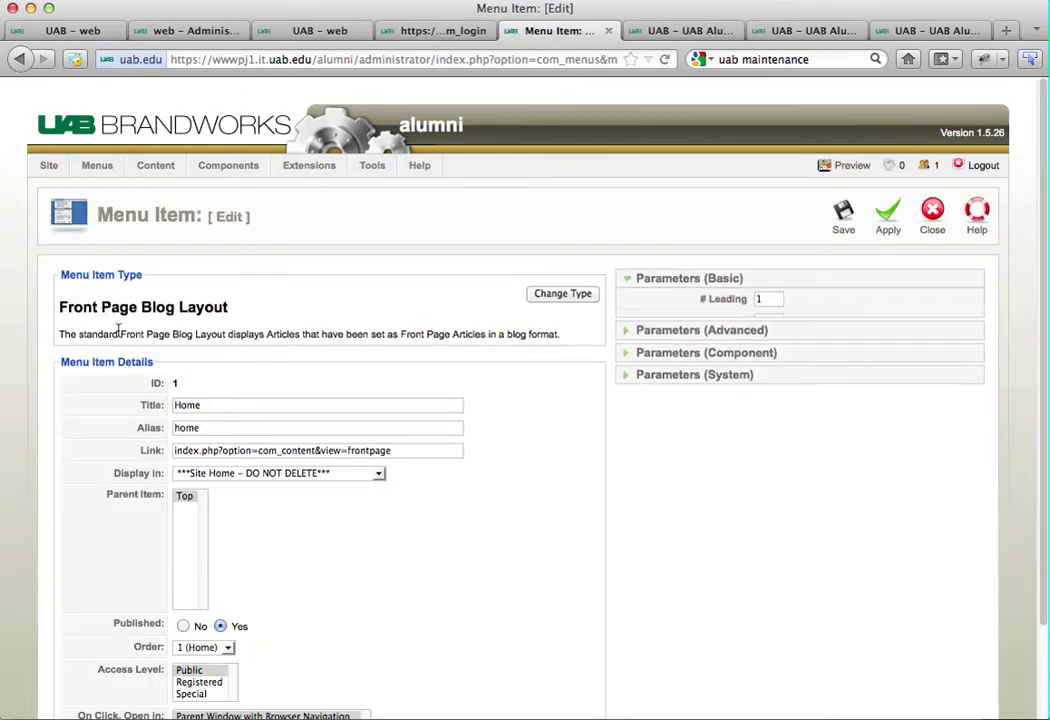
Step: Set Show Article Title and Title Linkable to Yes in the Home menu item's component parameters
click(685, 400)
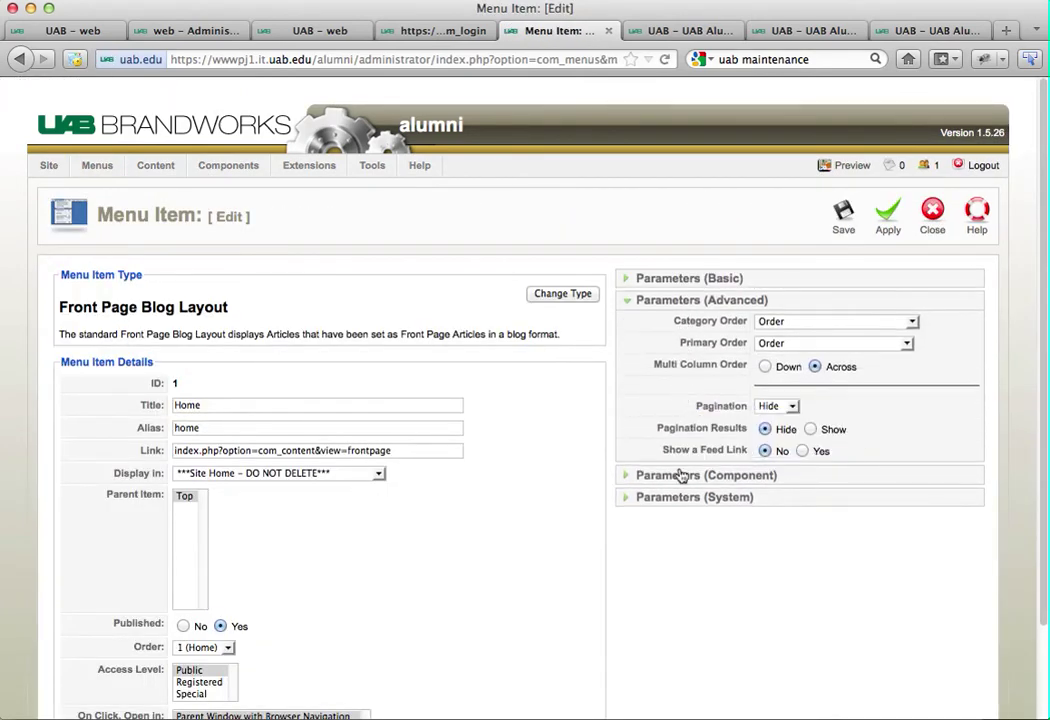
click(742, 474)
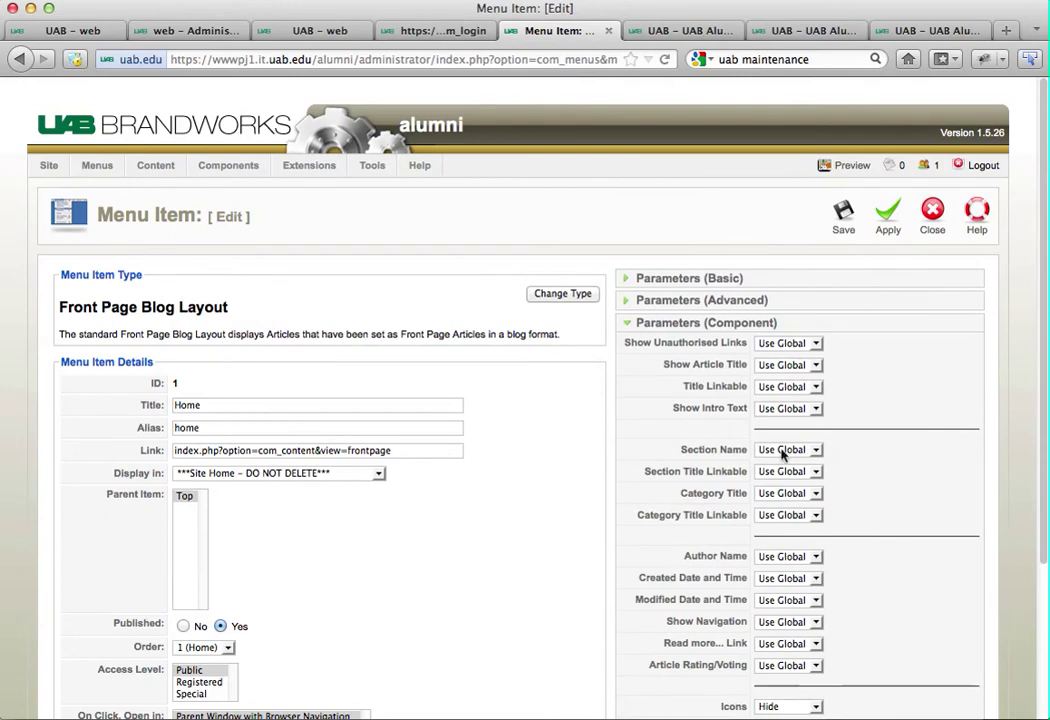
click(812, 366)
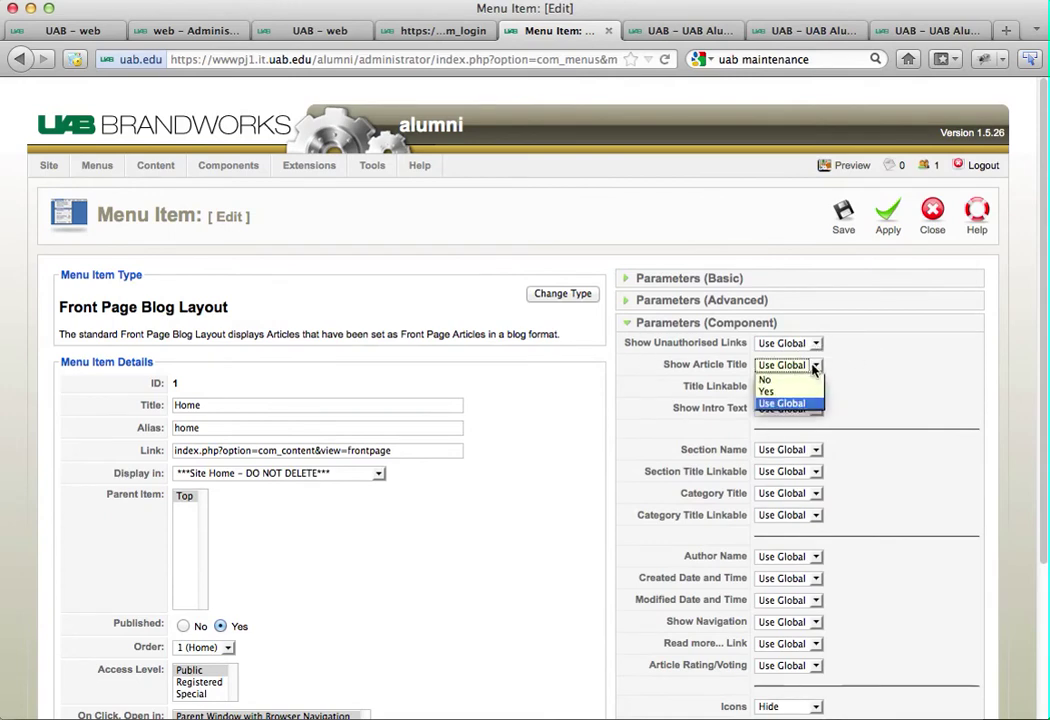
click(810, 390)
click(811, 390)
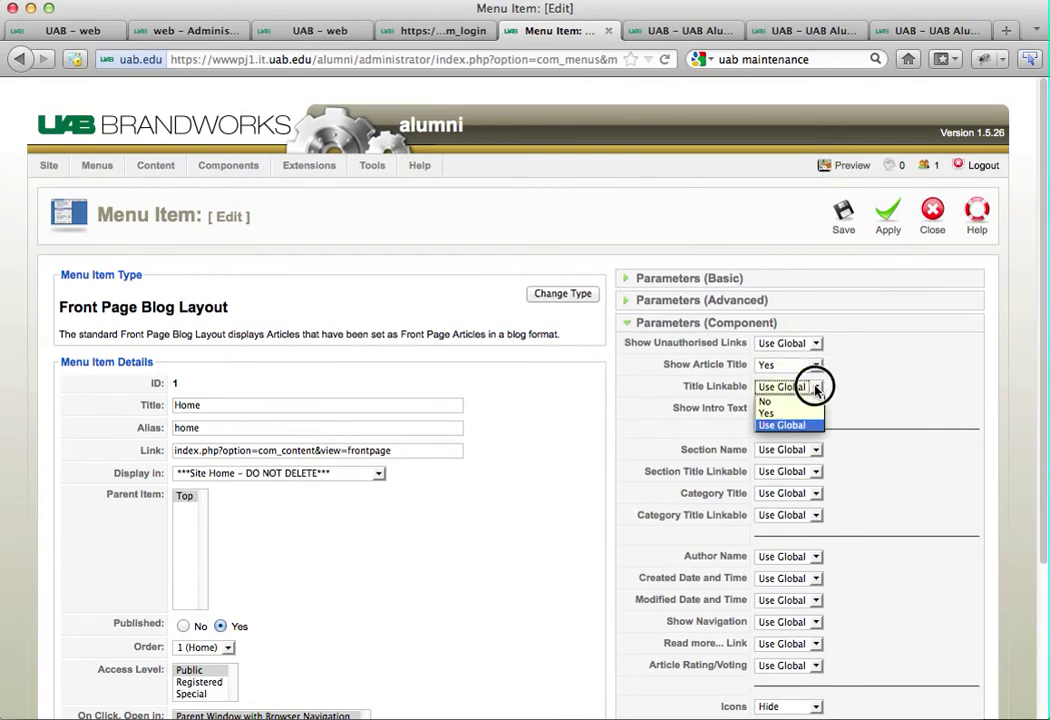
click(800, 414)
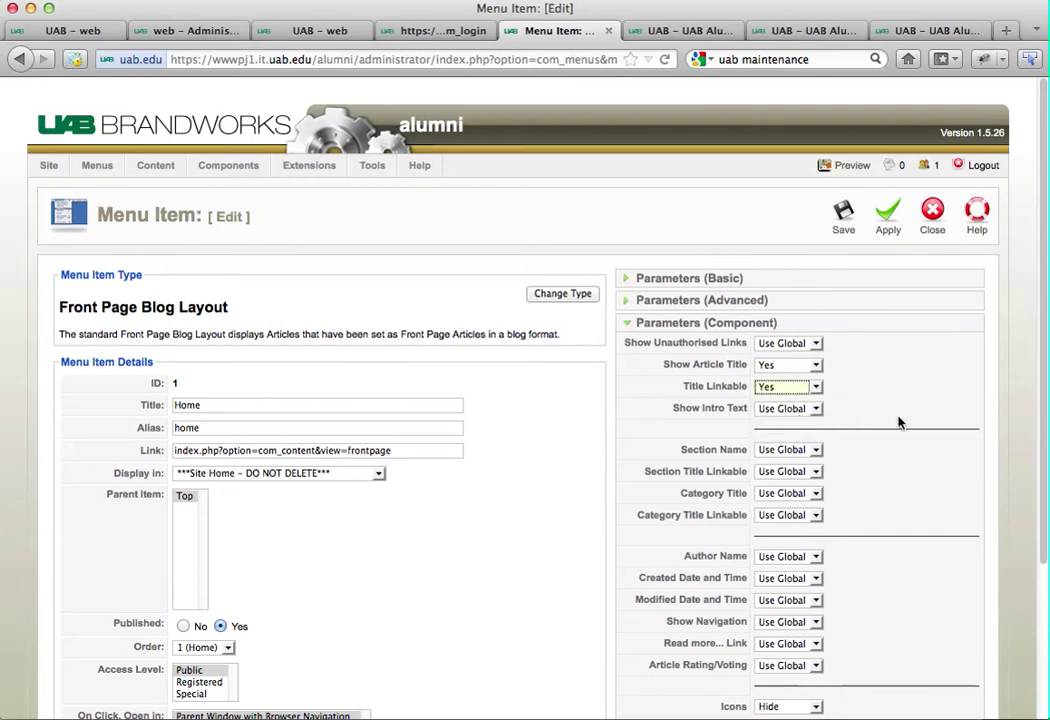
Step: Set the Read more... Link parameter to Hide and apply the changes to the Home menu item
scroll(898, 423, down, 3)
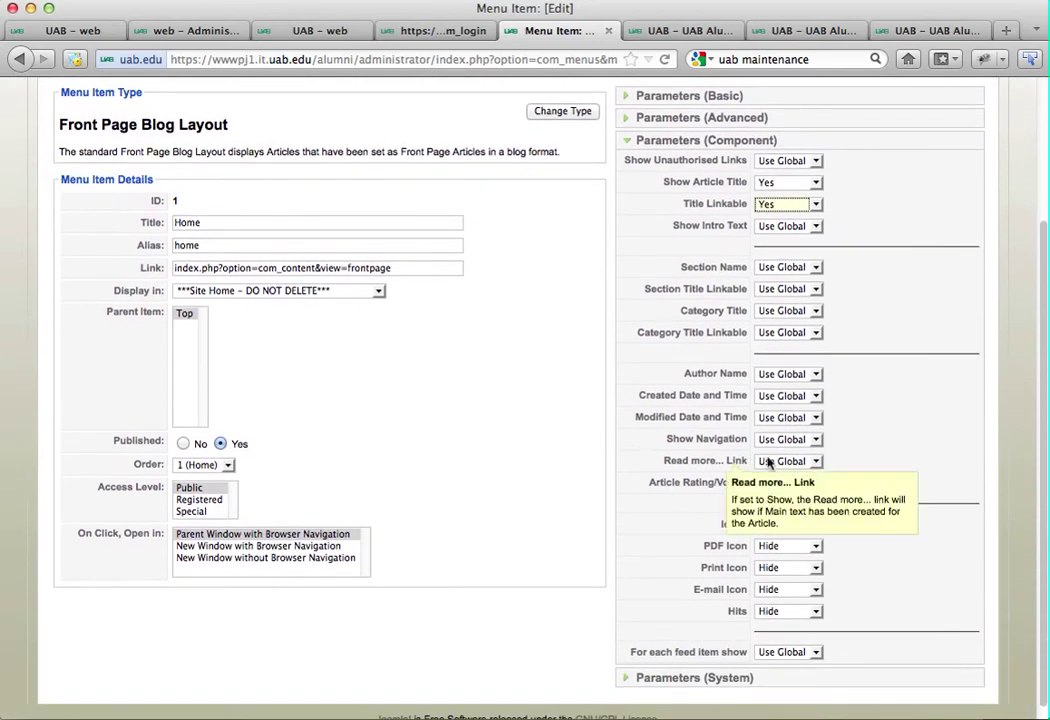
click(816, 463)
click(795, 478)
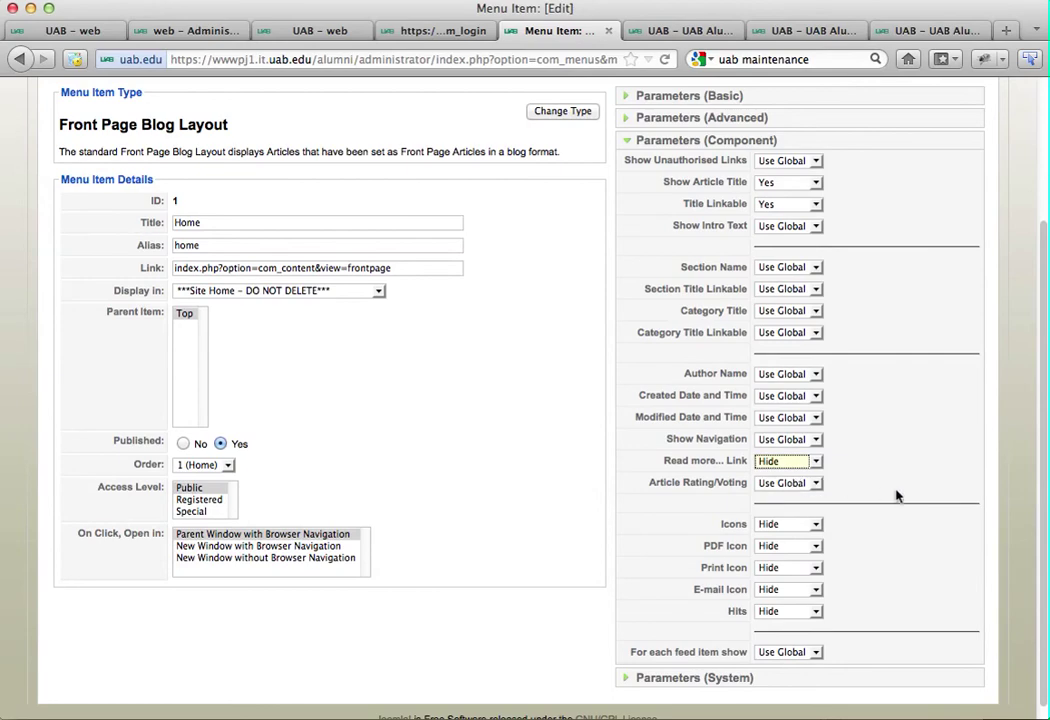
scroll(900, 500, up, 3)
click(889, 229)
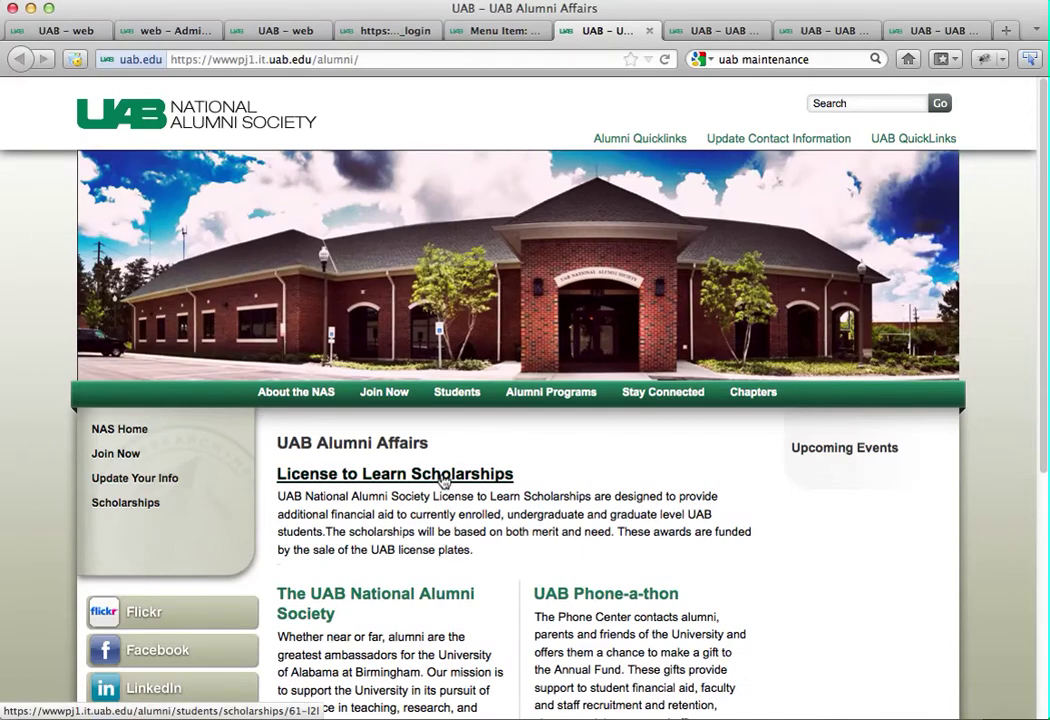
Step: Test the License to Learn Scholarships title link on the public home page, return, and examine the front page layout
click(443, 479)
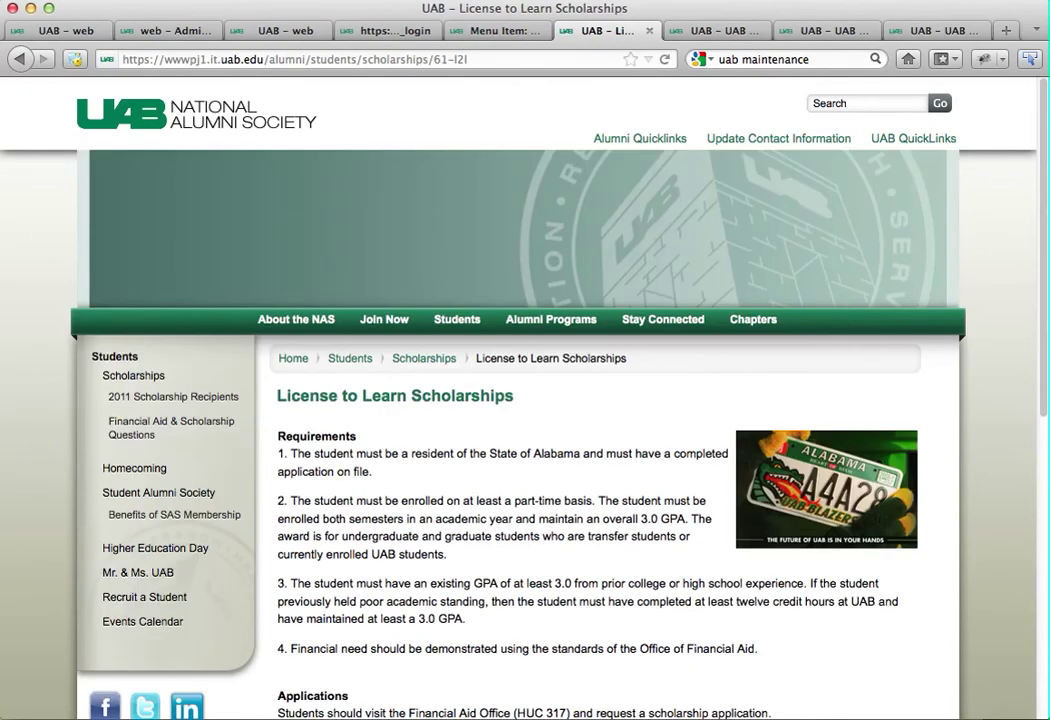
click(21, 63)
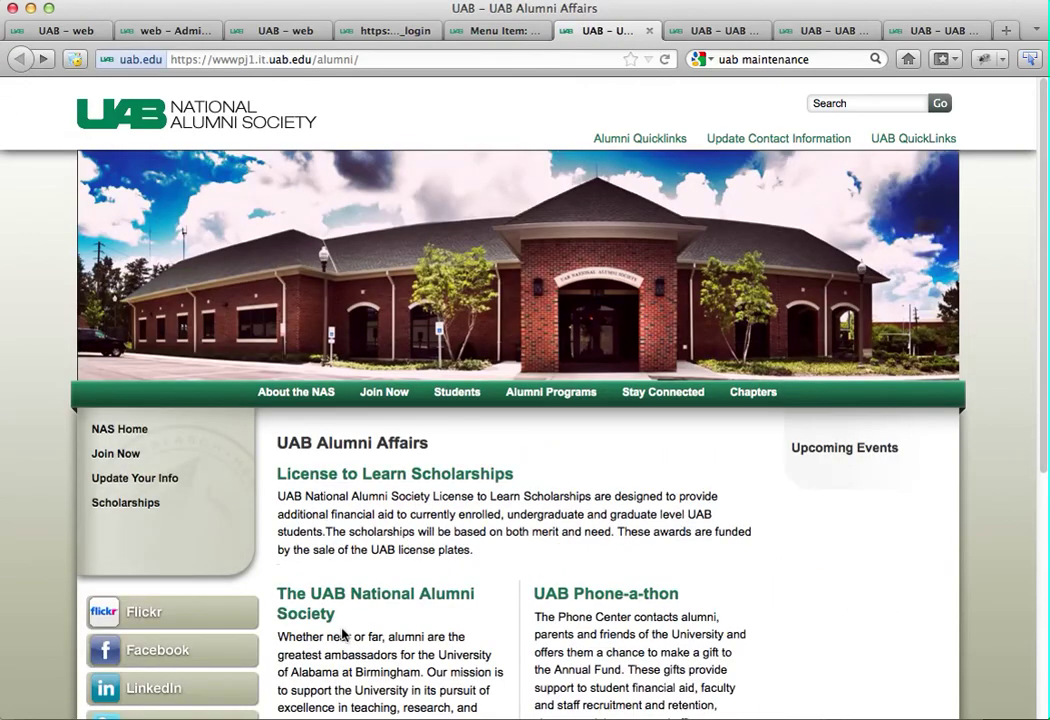
scroll(855, 572, down, 5)
scroll(855, 572, up, 2)
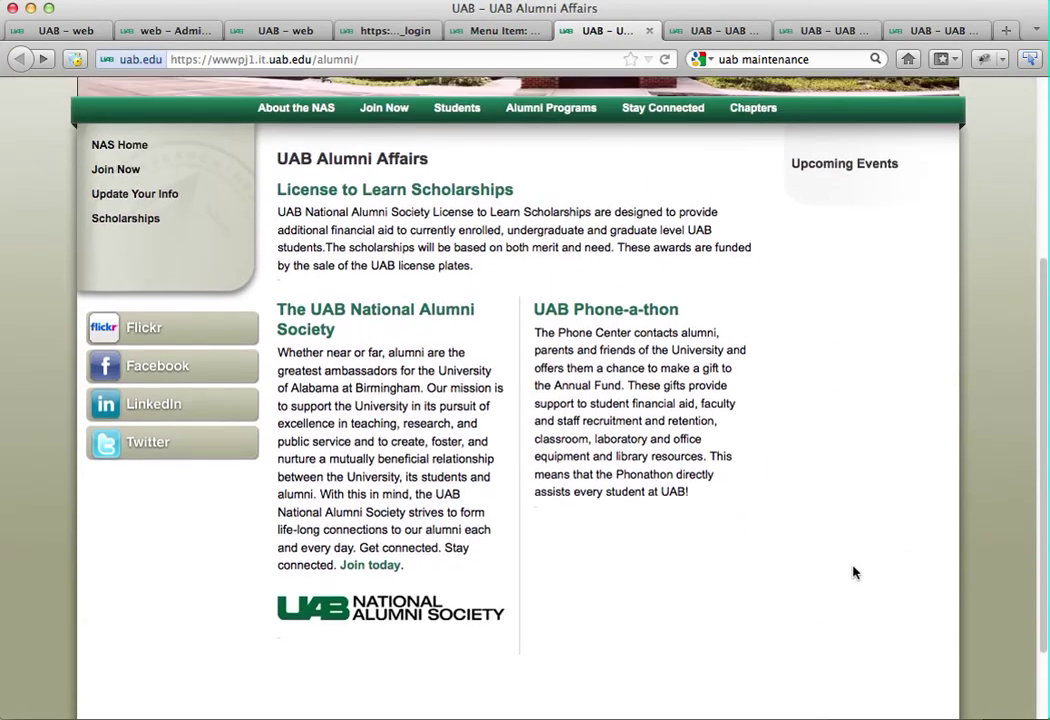
scroll(855, 572, down, 1)
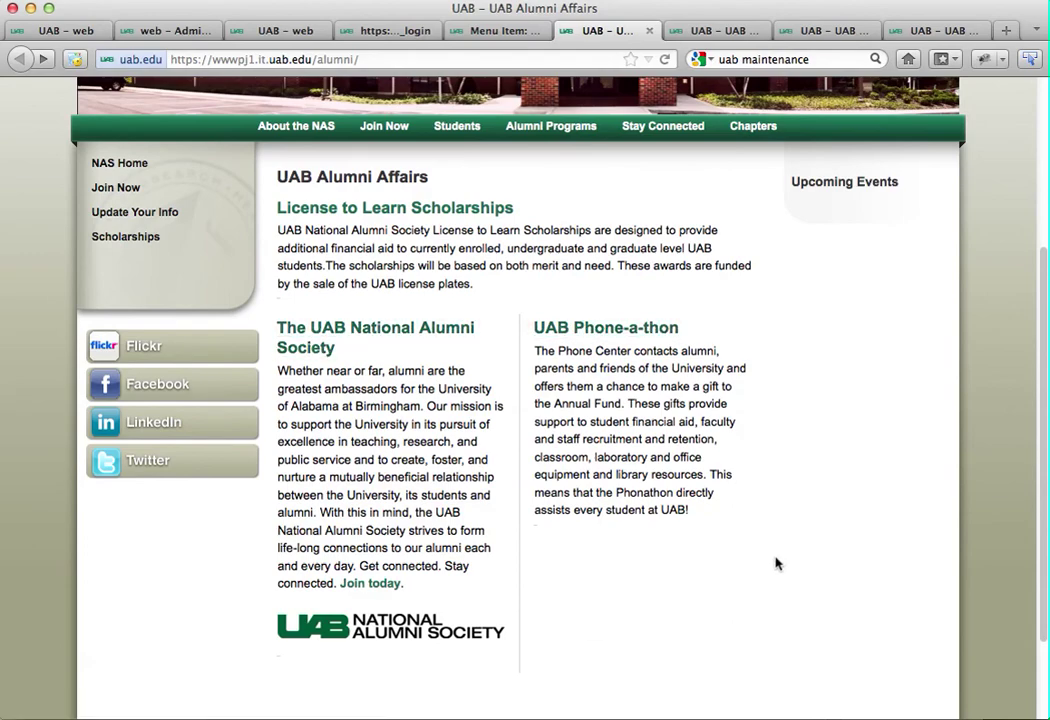
scroll(778, 600, down, 2)
scroll(778, 564, up, 6)
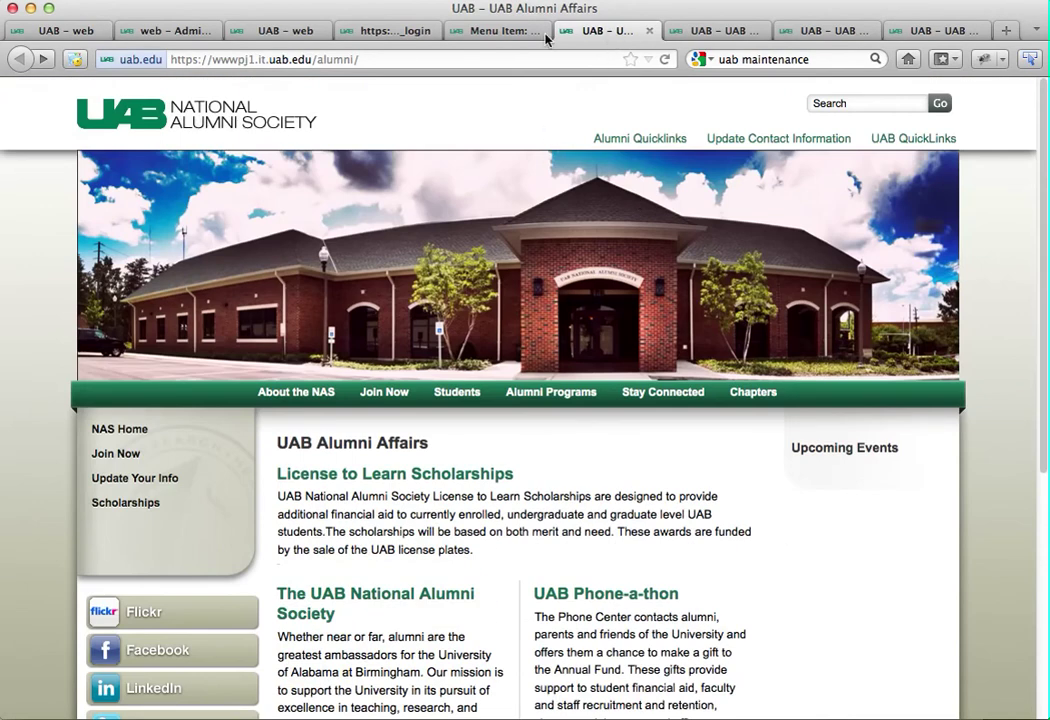